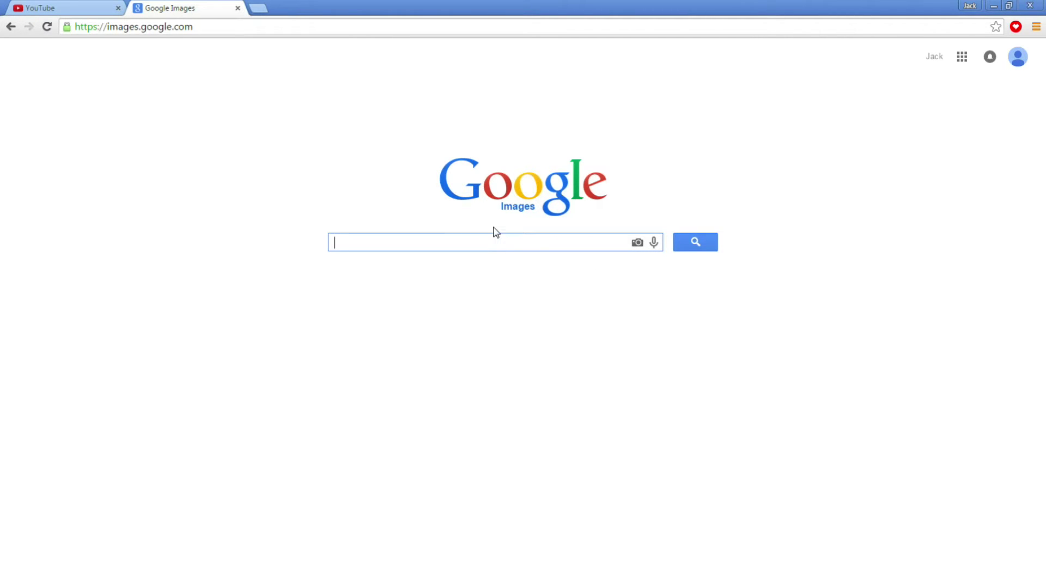
Step: Search Google Images for "grunge 1920x1080"
{"action": "type", "text": "grunge 1920"}
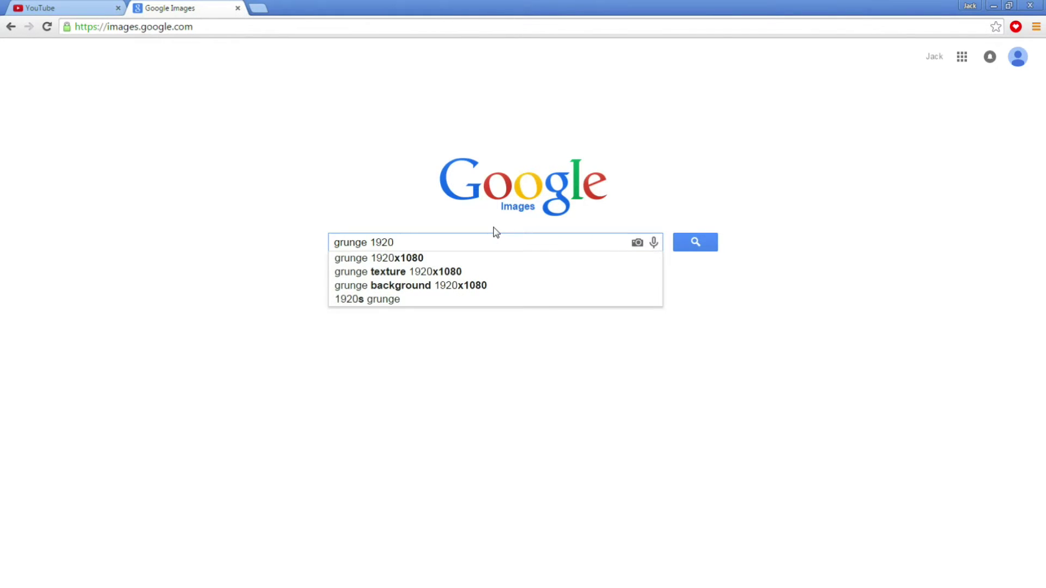
{"action": "type", "text": "x1080"}
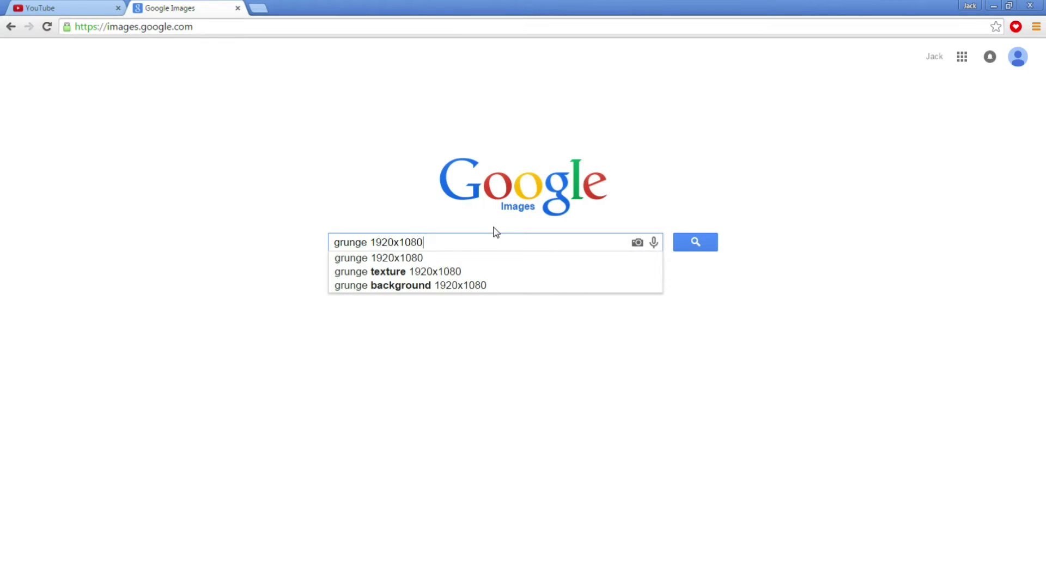
{"action": "key", "text": "Return"}
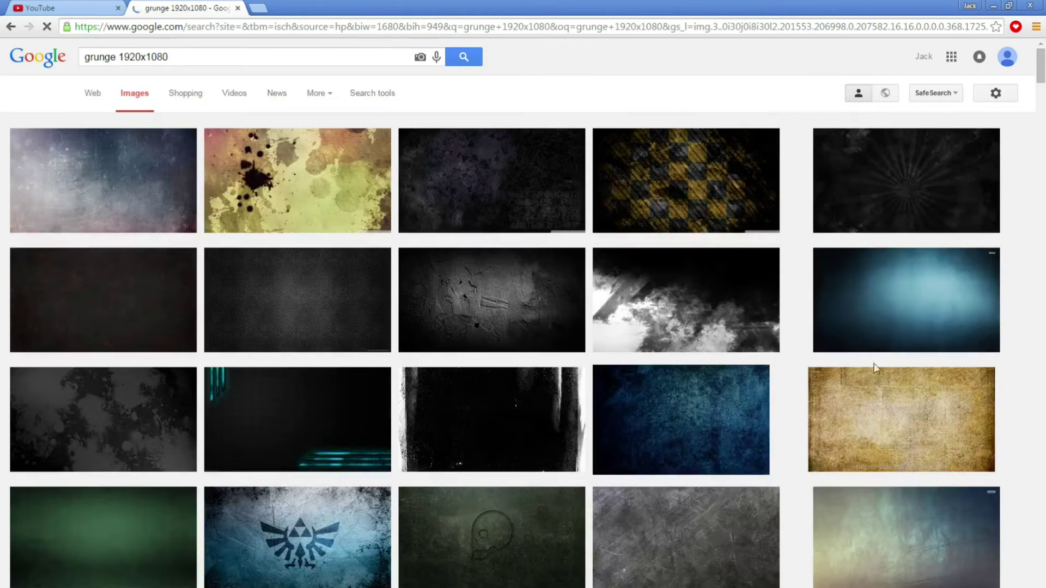
Step: Preview several grunge wallpapers from the results, including the purple-red, teal, dark blue and grey-blue ones
{"action": "scroll", "coordinate": [440, 516], "scroll_direction": "down", "scroll_amount": 5}
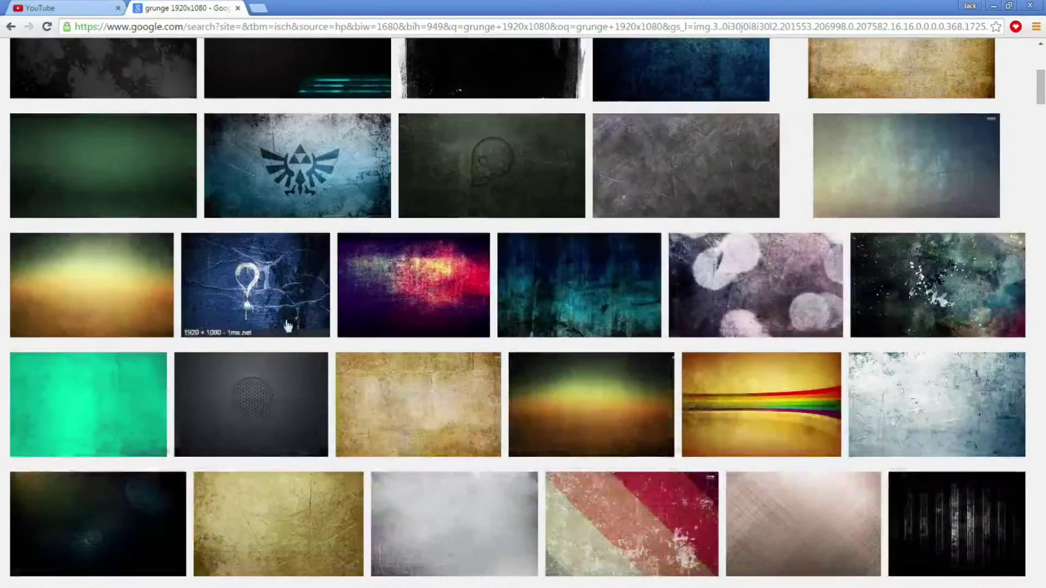
{"action": "left_click", "coordinate": [467, 290]}
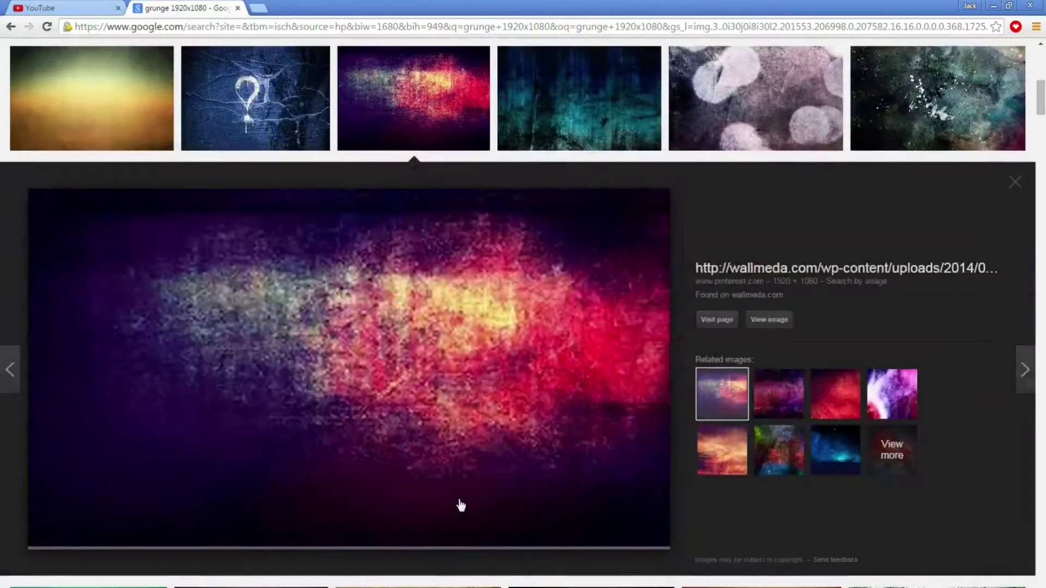
{"action": "scroll", "coordinate": [654, 305], "scroll_direction": "up", "scroll_amount": 3}
{"action": "left_click", "coordinate": [621, 256]}
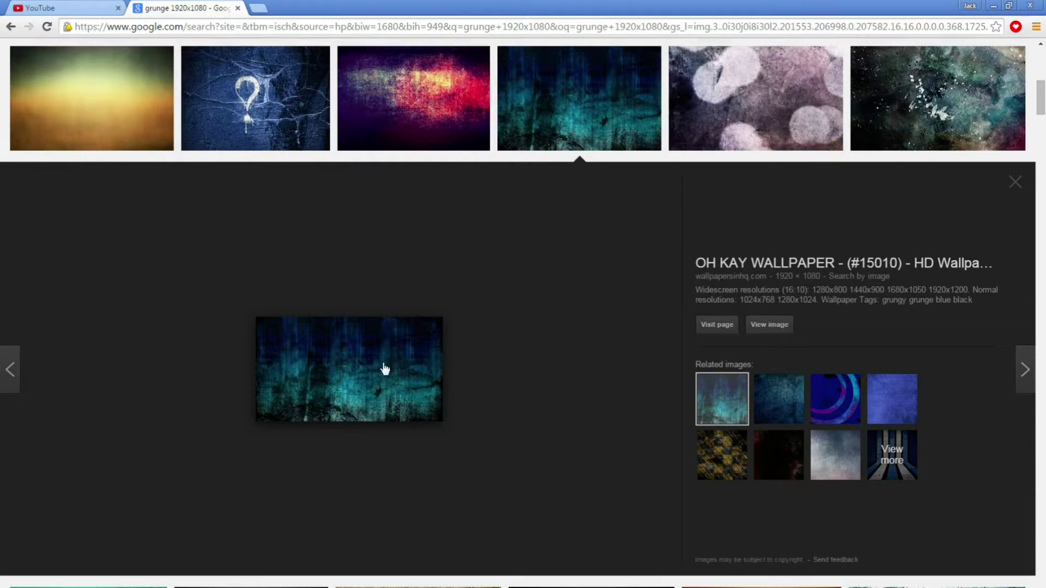
{"action": "scroll", "coordinate": [346, 296], "scroll_direction": "up", "scroll_amount": 10}
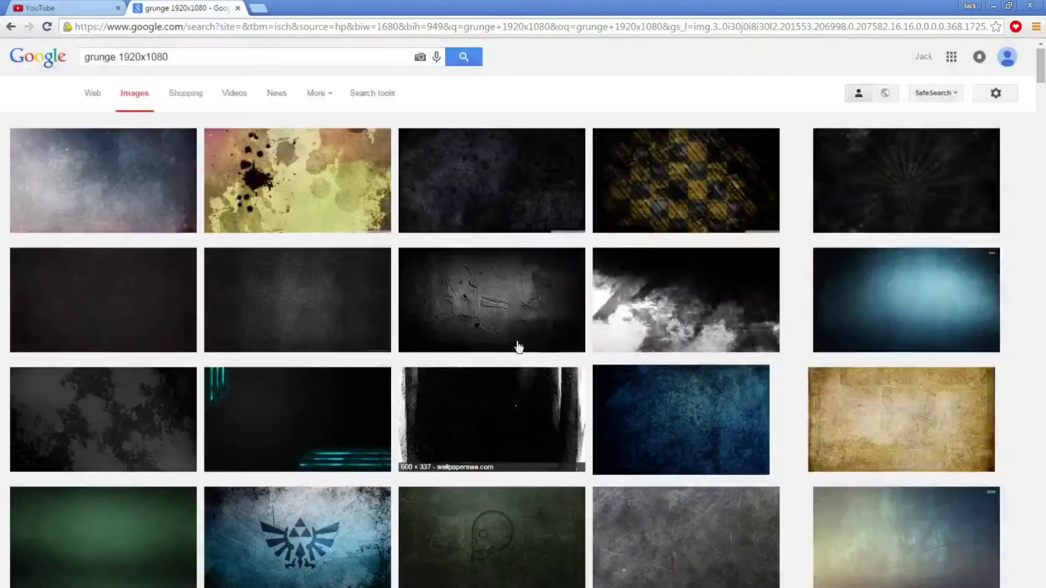
{"action": "left_click", "coordinate": [730, 435]}
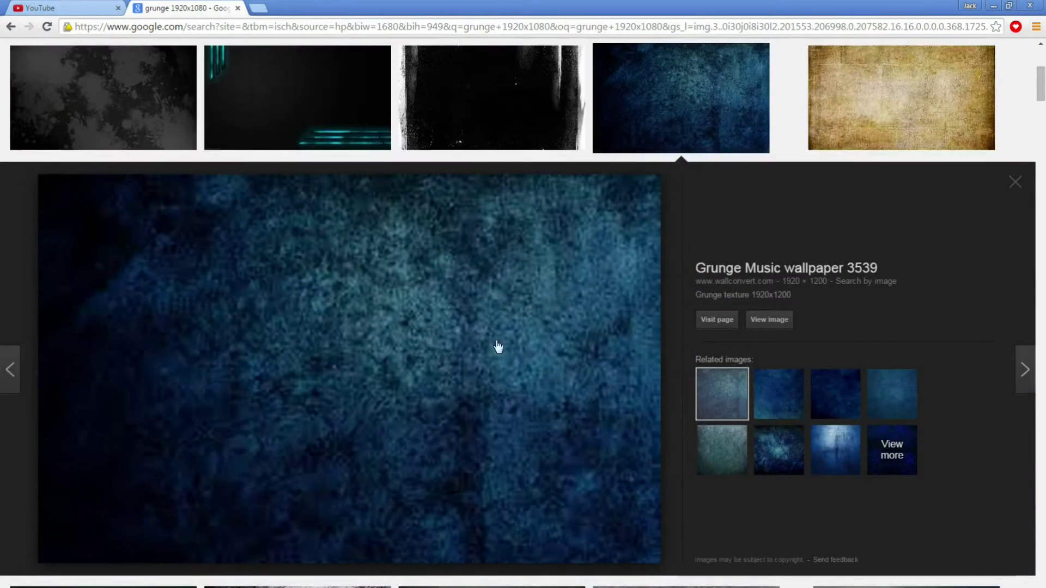
{"action": "scroll", "coordinate": [498, 346], "scroll_direction": "up", "scroll_amount": 5}
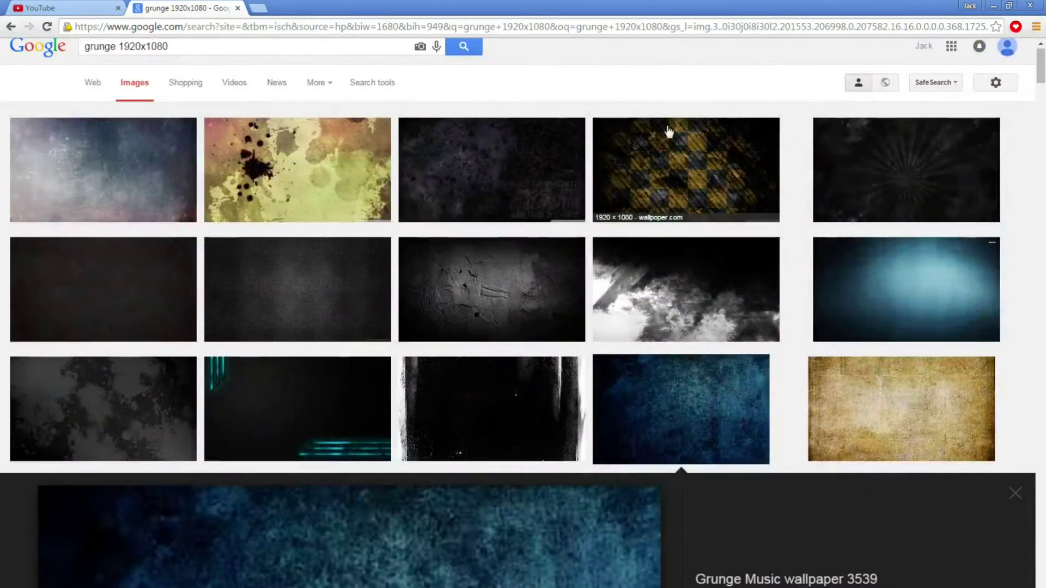
{"action": "left_click", "coordinate": [41, 159]}
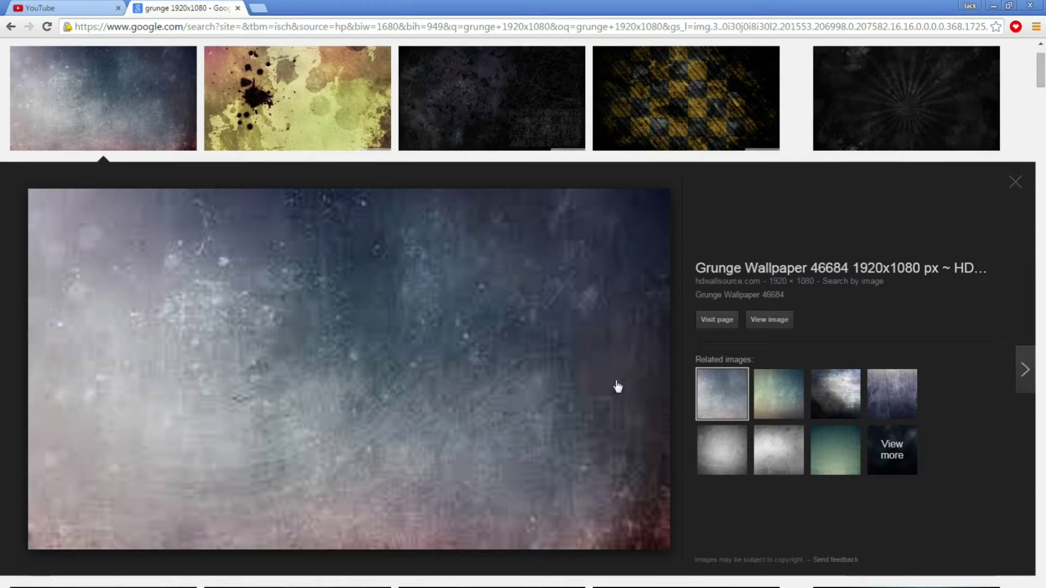
{"action": "scroll", "coordinate": [406, 458], "scroll_direction": "up", "scroll_amount": 2}
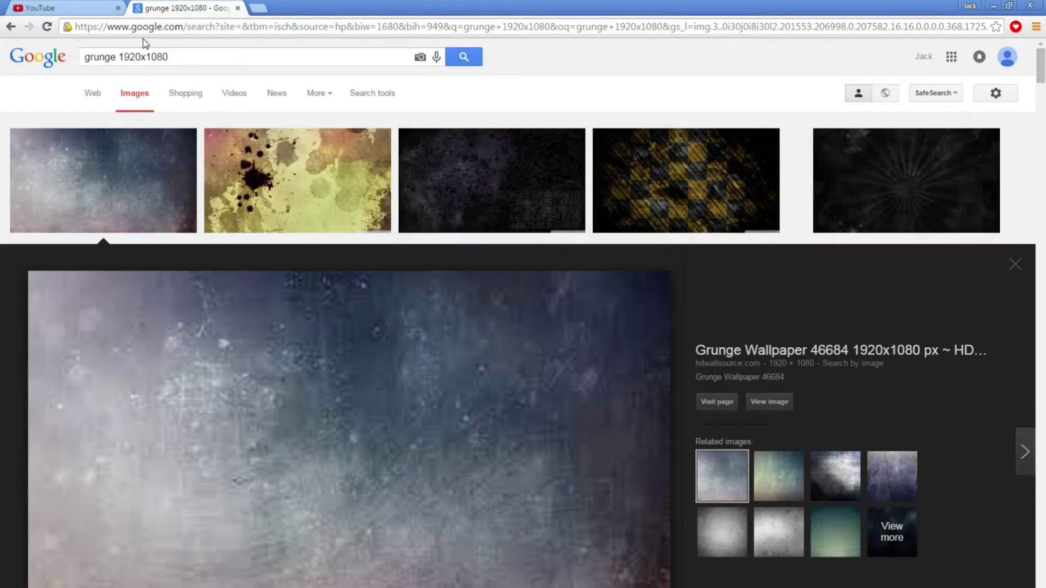
Step: Replace the image search query with "photoshop logo png" and run the search
{"action": "left_click_drag", "start_coordinate": [170, 56], "coordinate": [75, 60]}
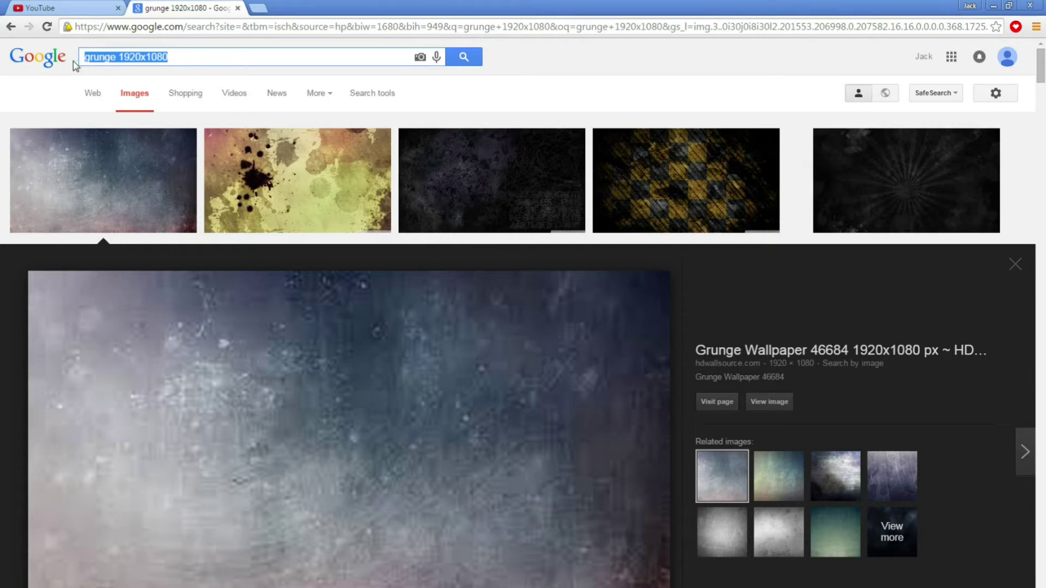
{"action": "type", "text": "ph"}
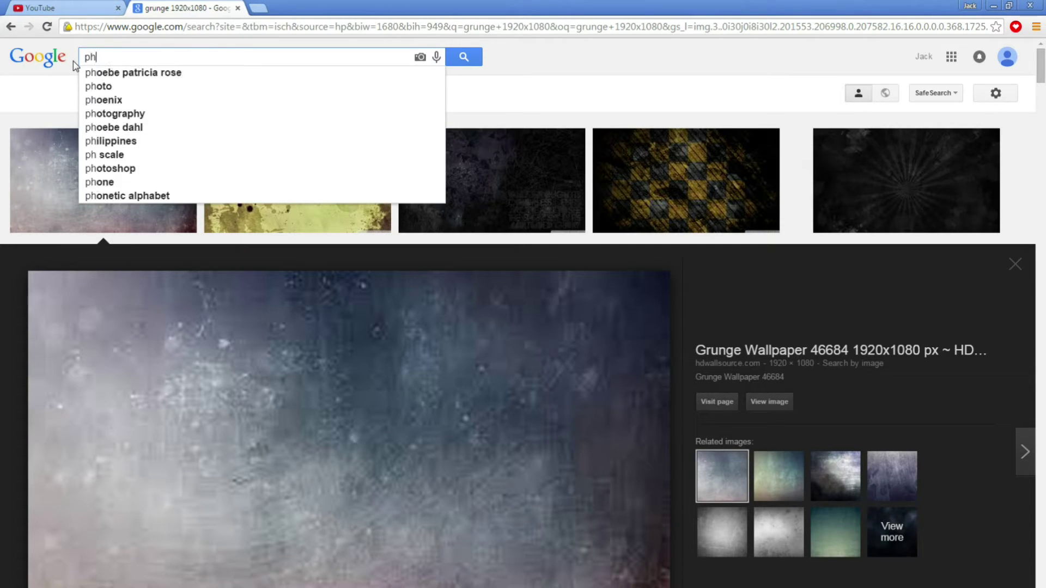
{"action": "type", "text": "oto"}
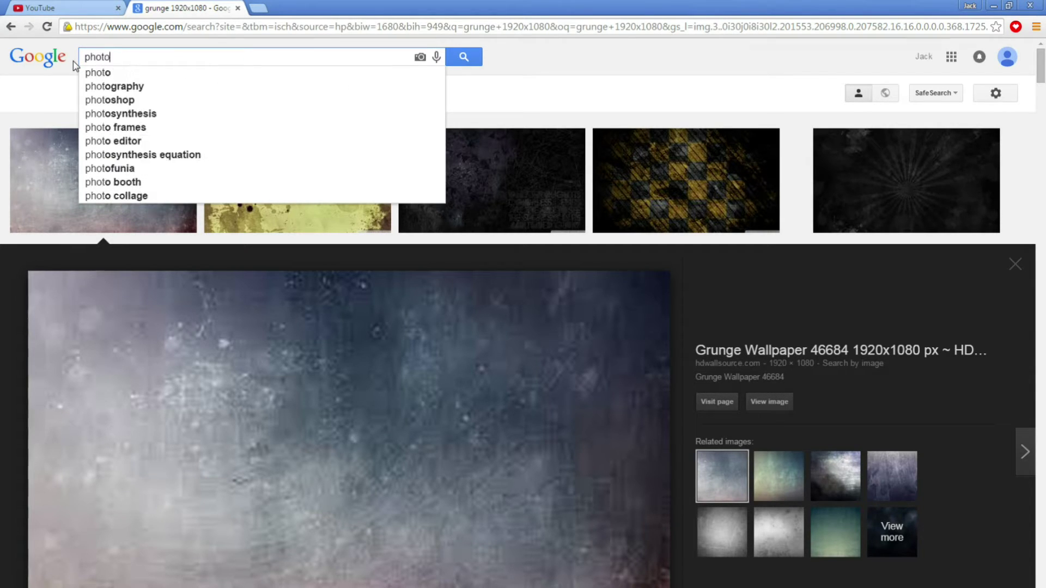
{"action": "type", "text": "shop "}
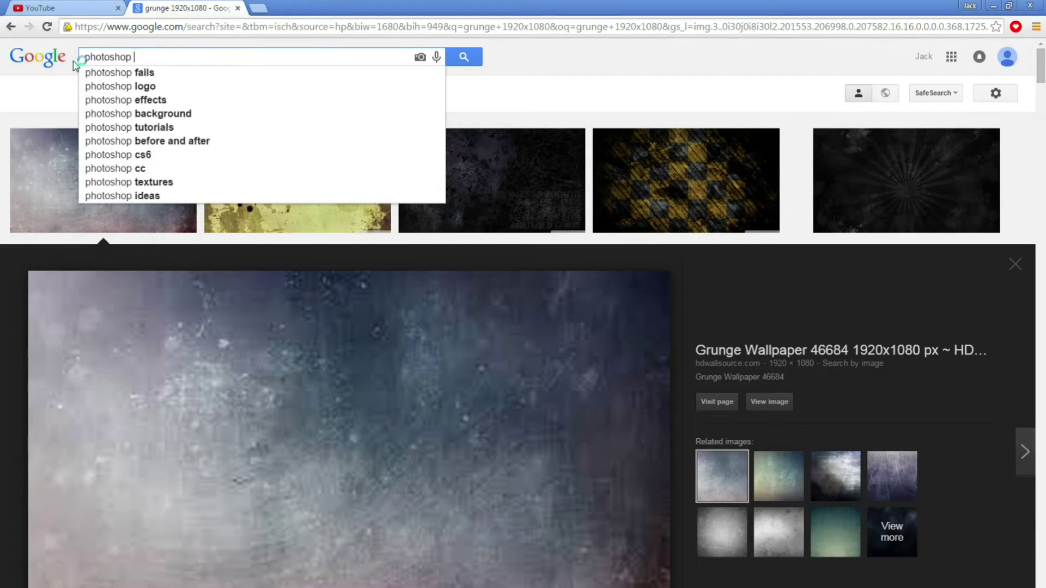
{"action": "type", "text": "logo p"}
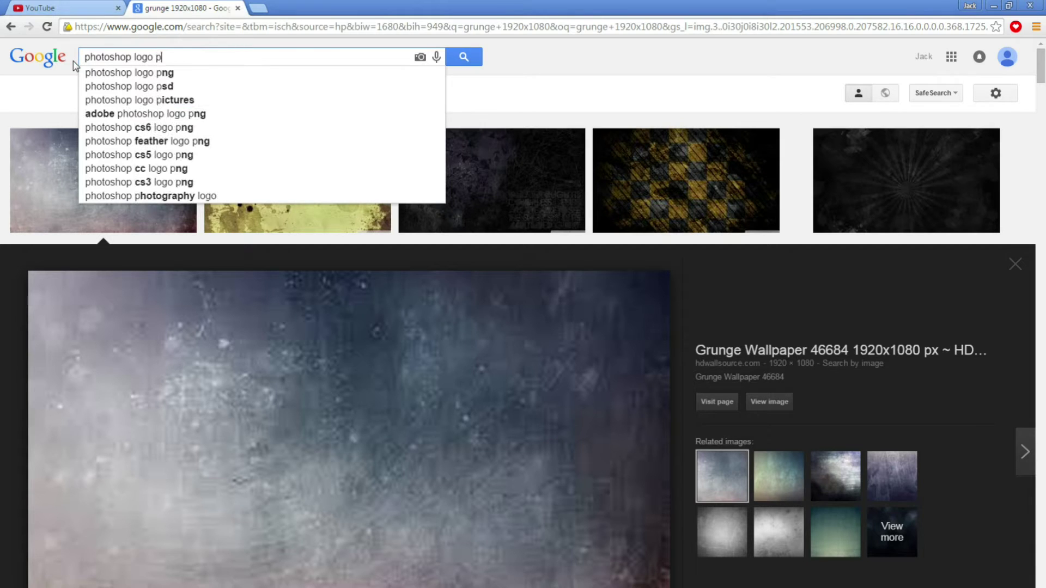
{"action": "type", "text": "ng"}
{"action": "key", "text": "Return"}
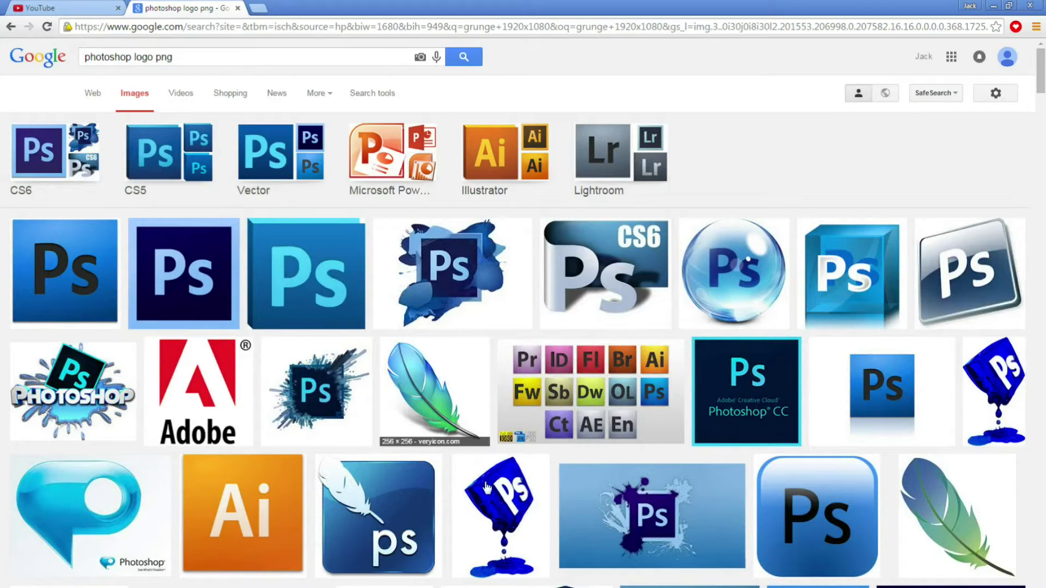
Step: Preview the Photoshop logo with blue paint splashes and check it against the other logo results
{"action": "left_click", "coordinate": [488, 265]}
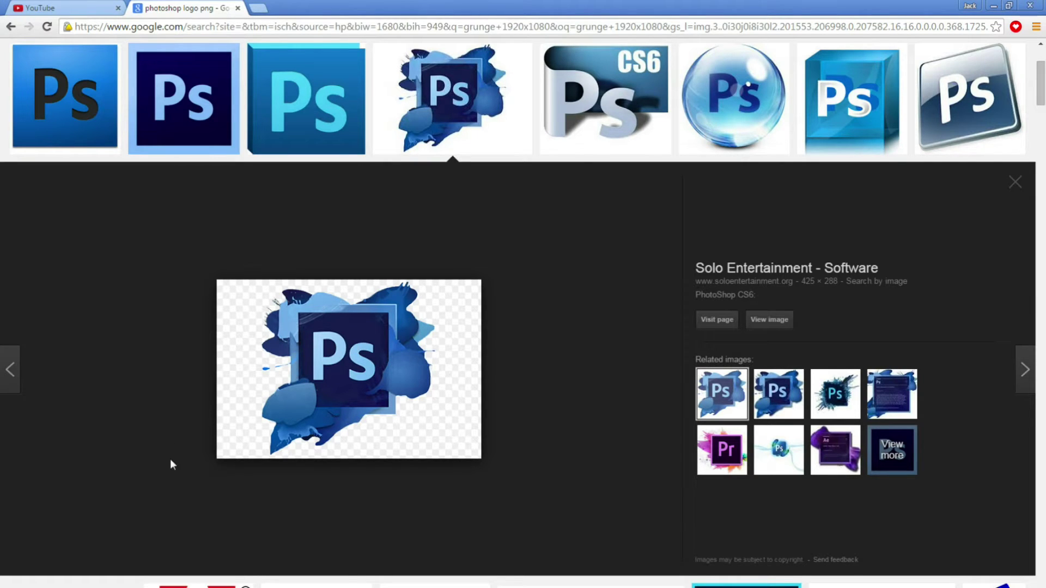
{"action": "scroll", "coordinate": [185, 468], "scroll_direction": "down", "scroll_amount": 4}
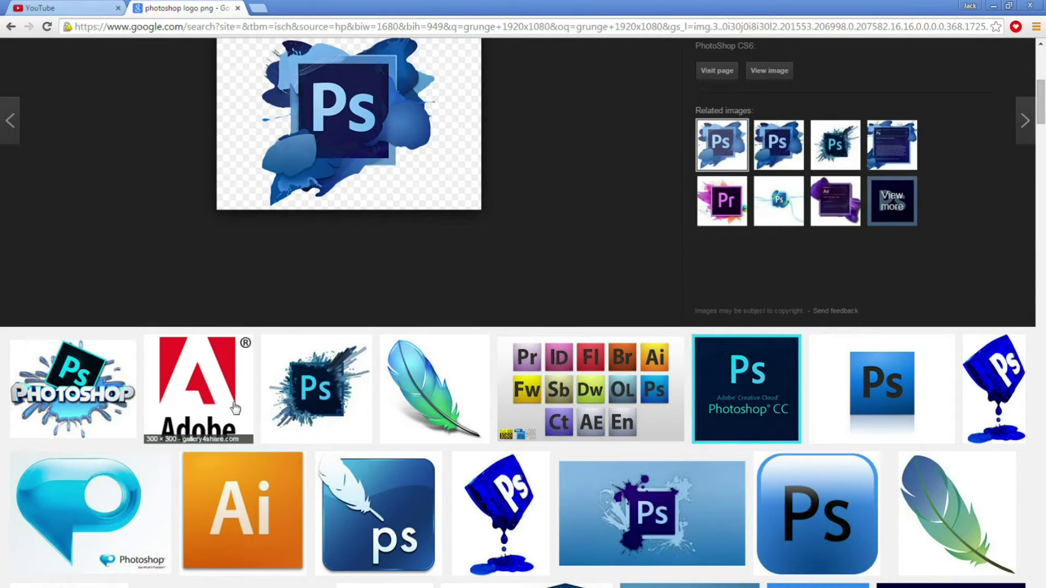
{"action": "scroll", "coordinate": [294, 392], "scroll_direction": "up", "scroll_amount": 4}
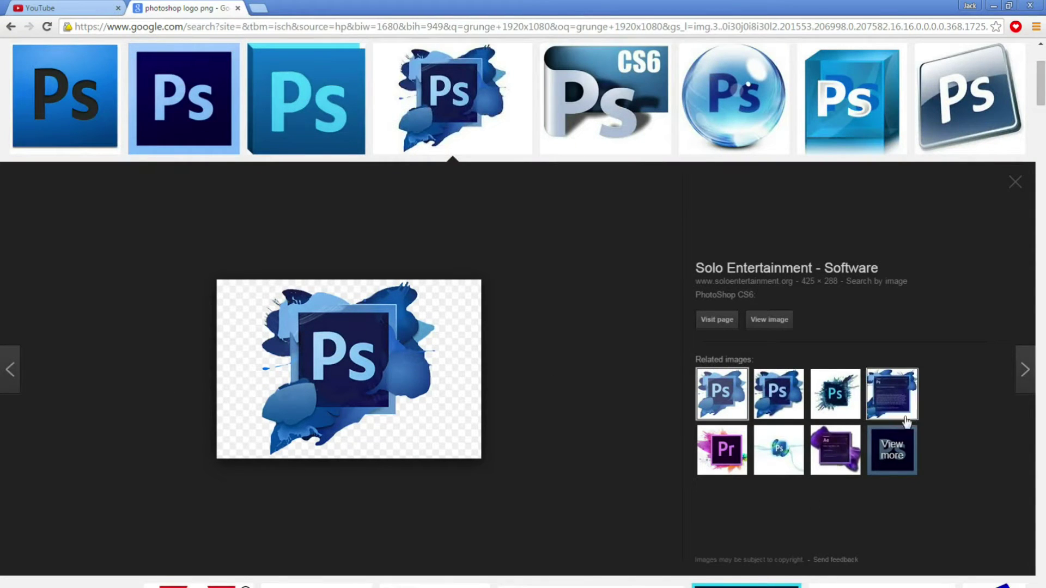
{"action": "scroll", "coordinate": [210, 382], "scroll_direction": "up", "scroll_amount": 3}
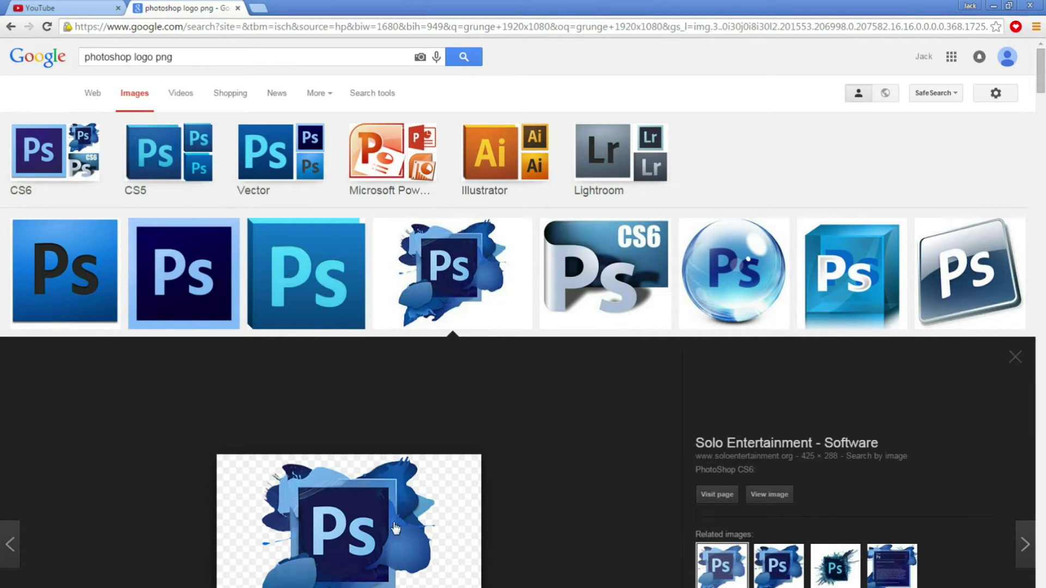
Step: Switch from the browser to Photoshop and shrink its window so the desktop is accessible
{"action": "left_click", "coordinate": [997, 6]}
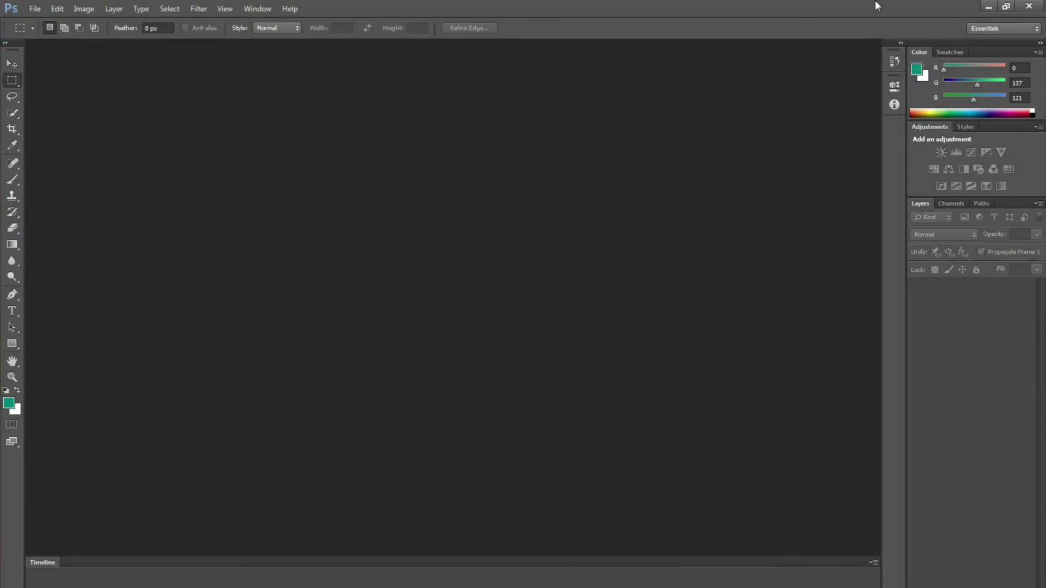
{"action": "left_click", "coordinate": [34, 8]}
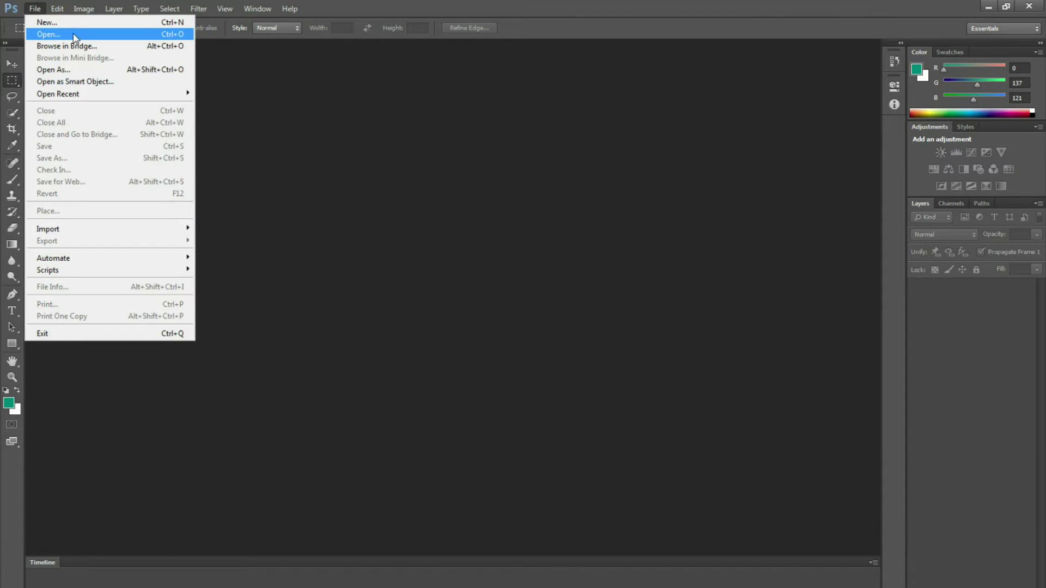
{"action": "left_click", "coordinate": [547, 132]}
{"action": "double_click", "coordinate": [986, 11]}
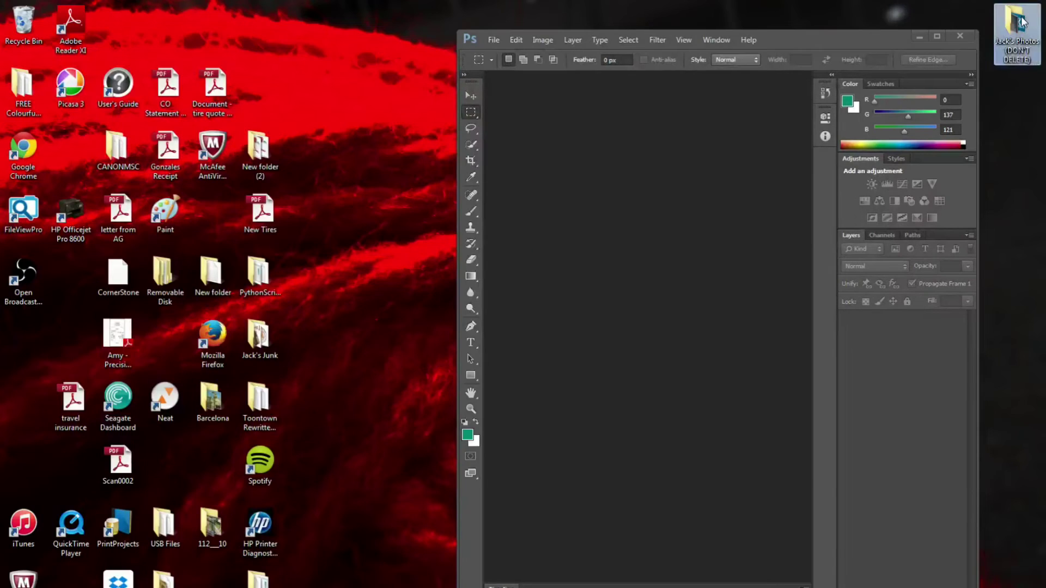
Step: Open ws_Gray_Grunge_Wall_1920x1080 in Photoshop from the photos folder on the desktop, and put the folder window away
{"action": "double_click", "coordinate": [1016, 25]}
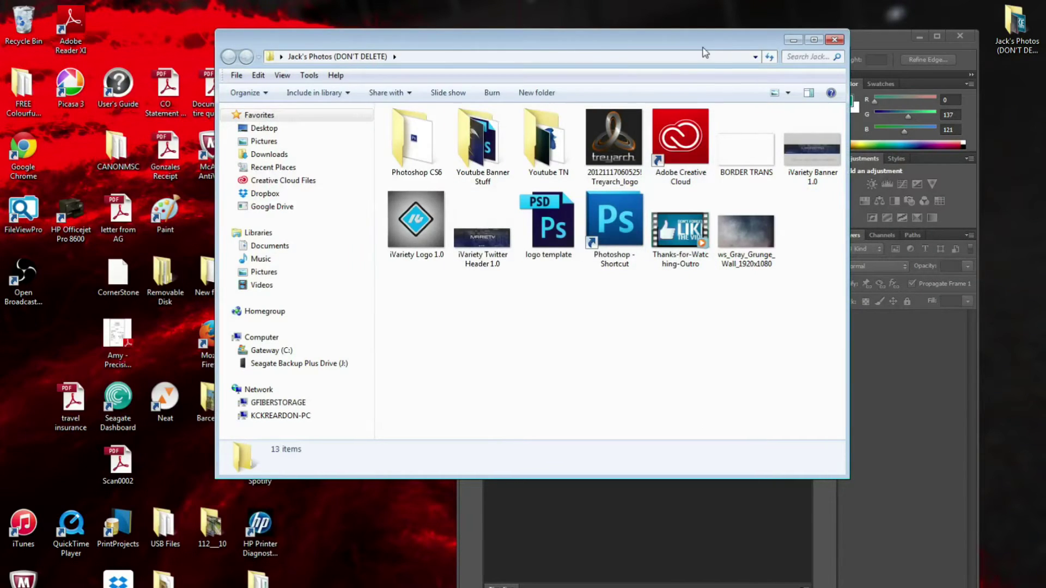
{"action": "left_click_drag", "start_coordinate": [681, 40], "coordinate": [425, 82]}
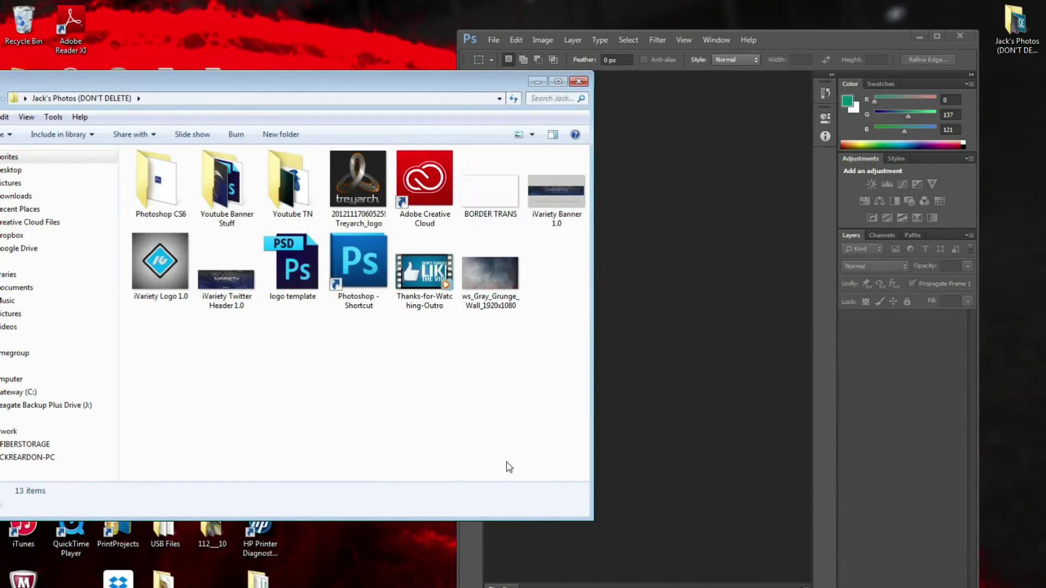
{"action": "left_click", "coordinate": [493, 273]}
{"action": "left_click", "coordinate": [737, 305]}
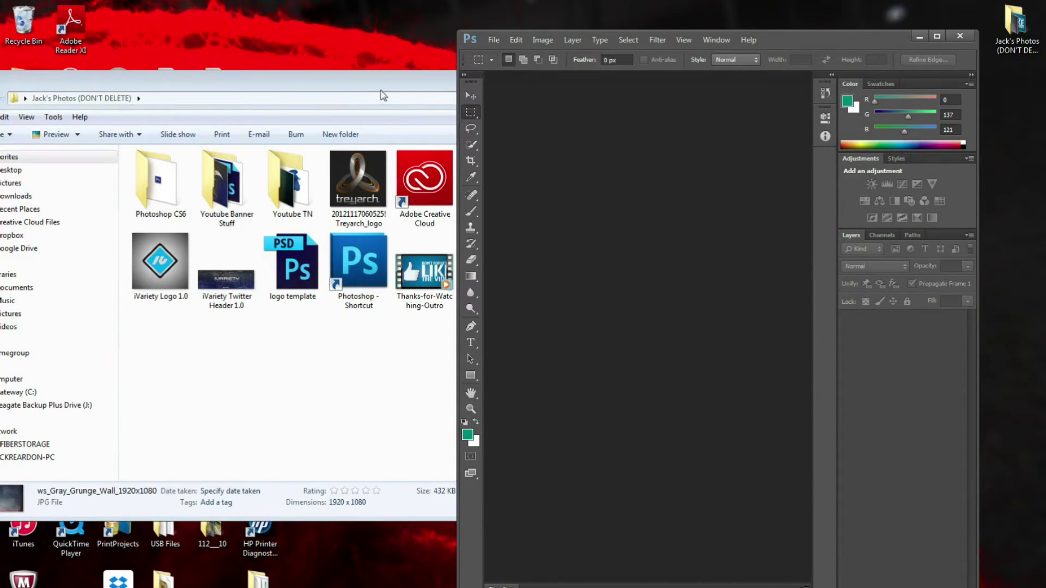
{"action": "left_click_drag", "start_coordinate": [409, 88], "coordinate": [296, 160]}
{"action": "left_click", "coordinate": [422, 153]}
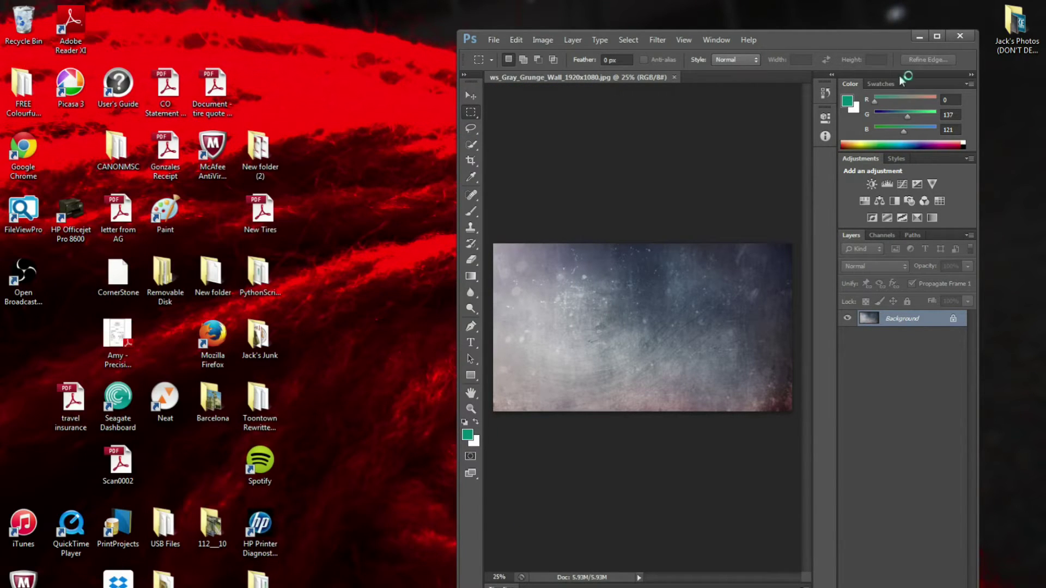
Step: Reopen the desktop photos folder beside Photoshop, find the photoshop logo image in Youtube TN and preview it
{"action": "left_click_drag", "start_coordinate": [880, 43], "coordinate": [731, 49]}
{"action": "double_click", "coordinate": [1031, 34]}
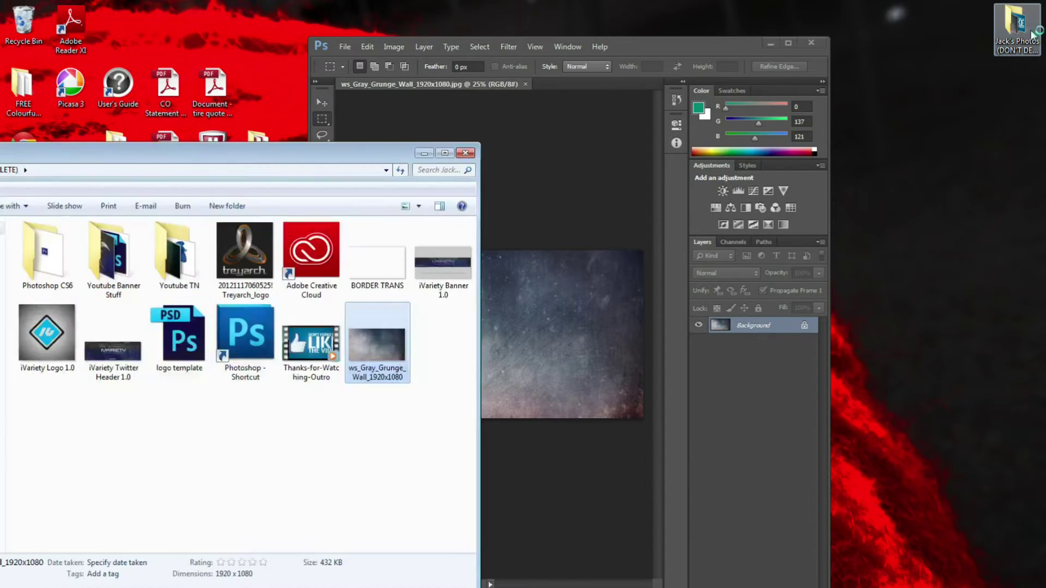
{"action": "double_click", "coordinate": [197, 256]}
{"action": "scroll", "coordinate": [401, 466], "scroll_direction": "down", "scroll_amount": 5}
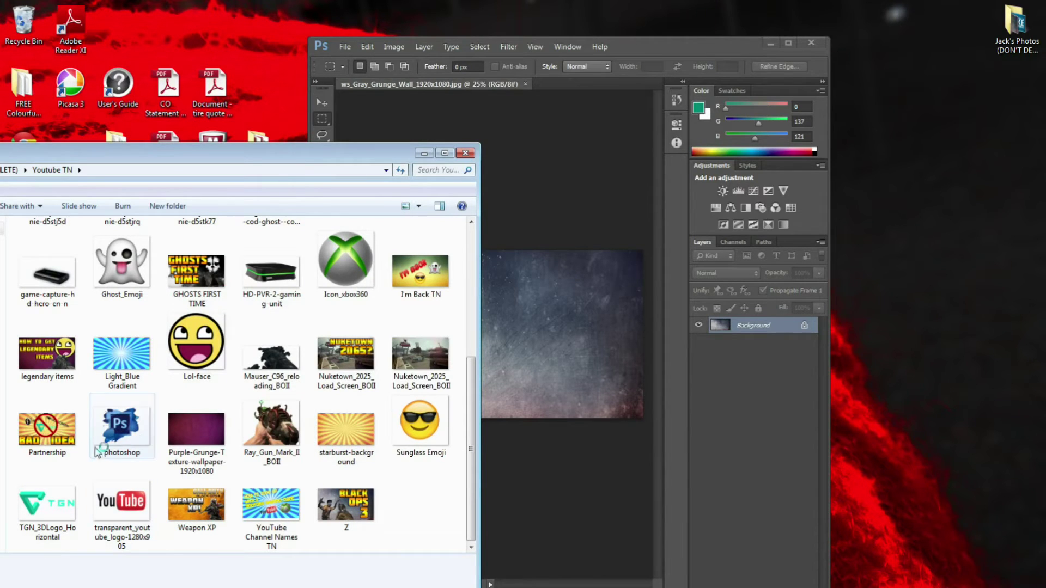
{"action": "double_click", "coordinate": [122, 436]}
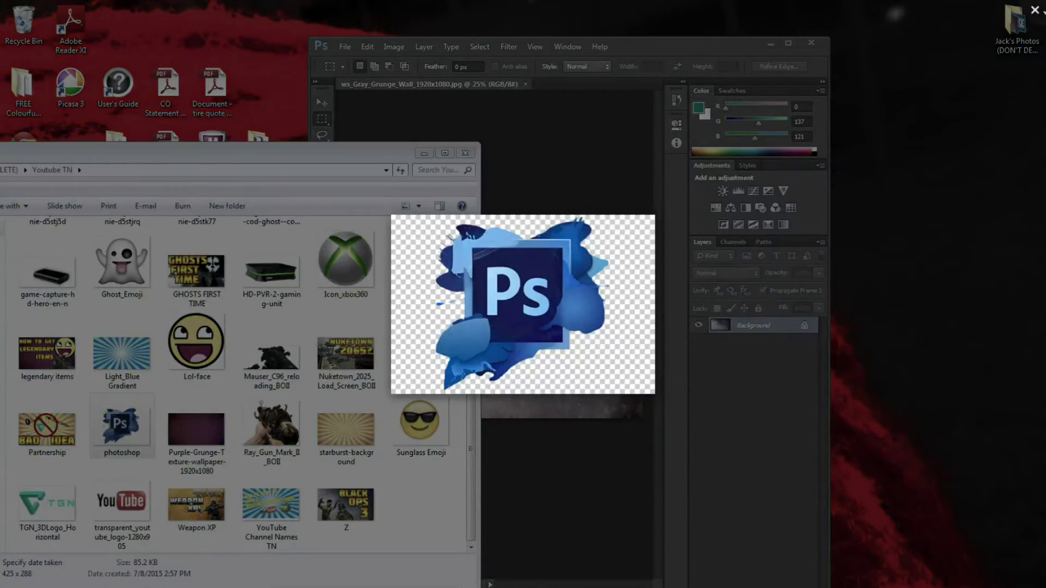
{"action": "left_click", "coordinate": [1035, 10]}
Step: Place the photoshop logo image from the folder onto the grunge background and put the folder window away
{"action": "left_click_drag", "start_coordinate": [107, 442], "coordinate": [572, 327]}
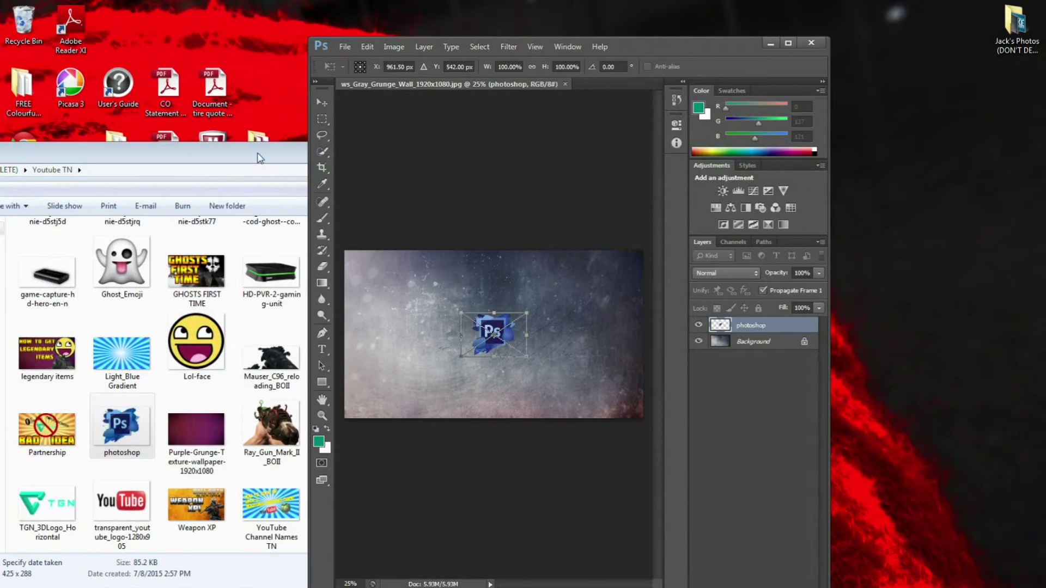
{"action": "left_click_drag", "start_coordinate": [256, 148], "coordinate": [311, 188]}
{"action": "left_click", "coordinate": [362, 189]}
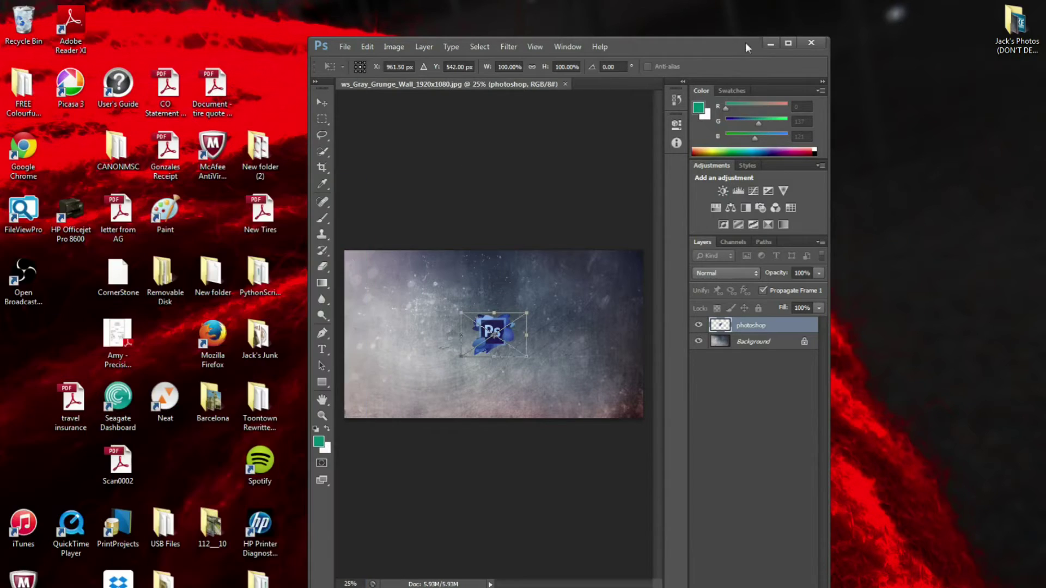
Step: Maximize the Photoshop window and set the document zoom to 100%
{"action": "left_click", "coordinate": [789, 43]}
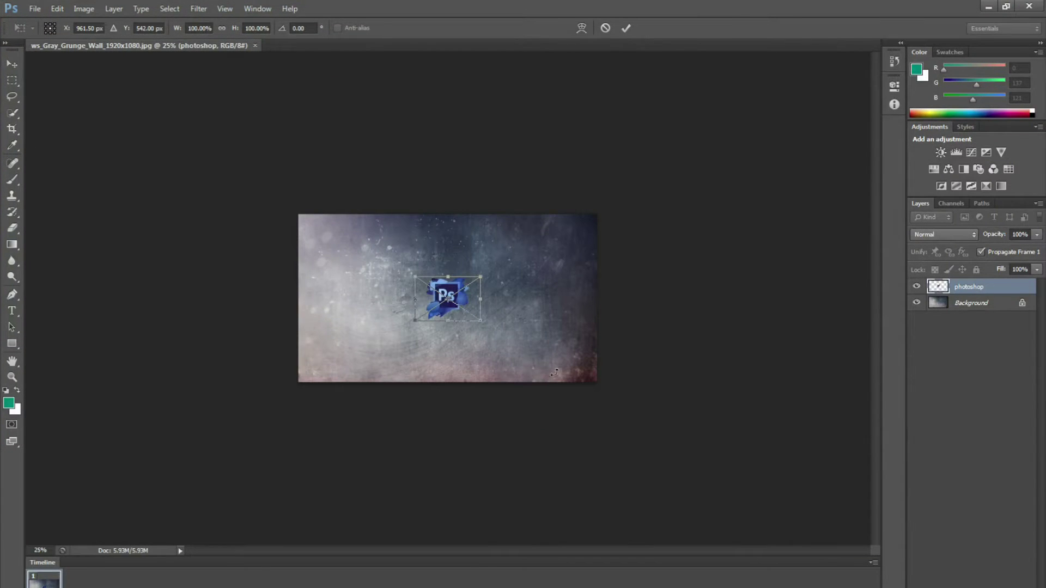
{"action": "left_click", "coordinate": [38, 551]}
{"action": "type", "text": "100"}
{"action": "key", "text": "Return"}
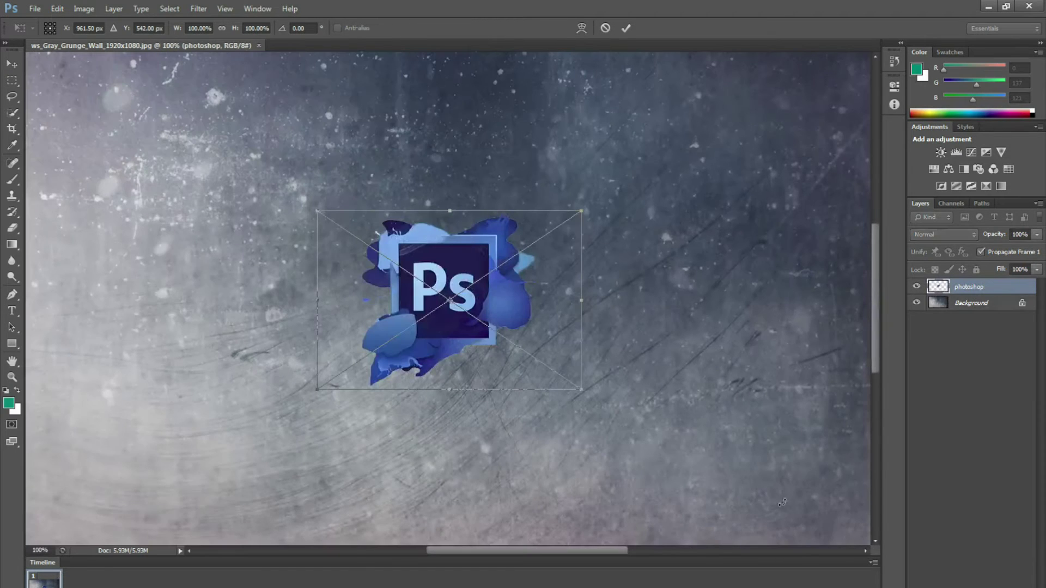
Step: Reduce the document zoom to 50% so the whole canvas fits in view
{"action": "scroll", "coordinate": [766, 425], "scroll_direction": "down", "scroll_amount": 1}
{"action": "scroll", "coordinate": [767, 425], "scroll_direction": "up", "scroll_amount": 3}
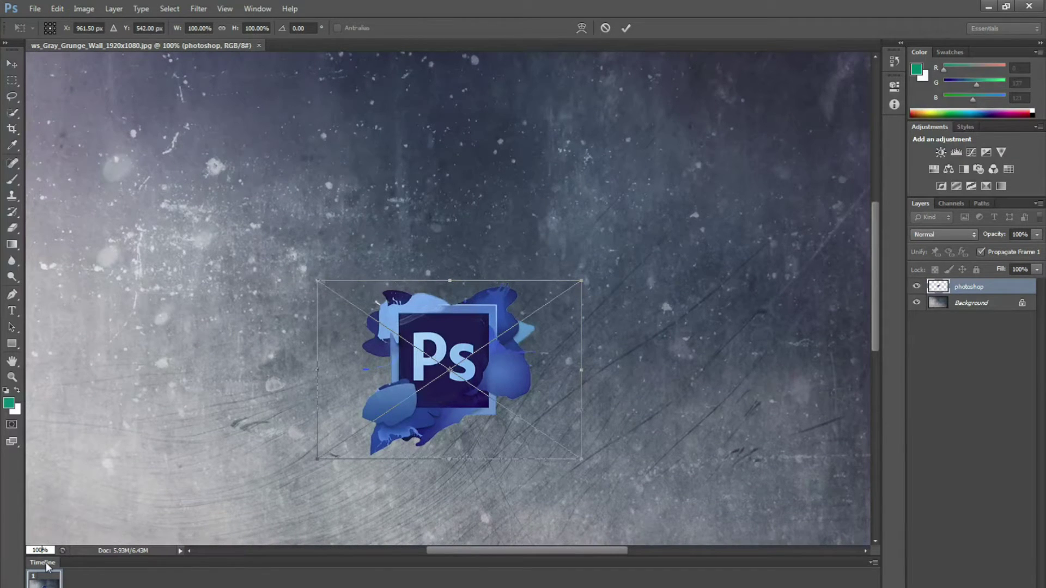
{"action": "type", "text": "7"}
{"action": "key", "text": "Return"}
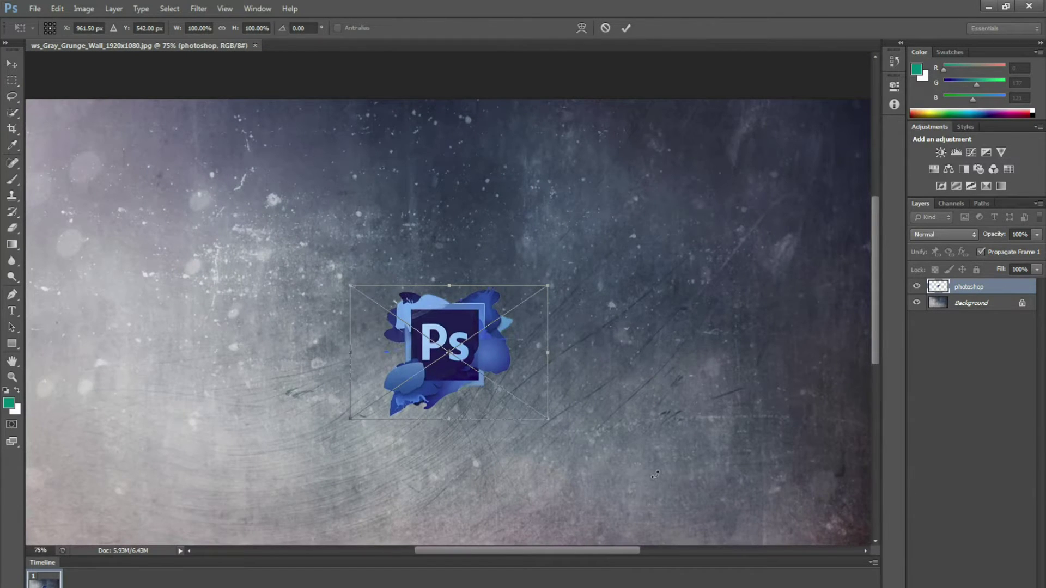
{"action": "scroll", "coordinate": [657, 469], "scroll_direction": "down", "scroll_amount": 4}
{"action": "scroll", "coordinate": [654, 460], "scroll_direction": "up", "scroll_amount": 3}
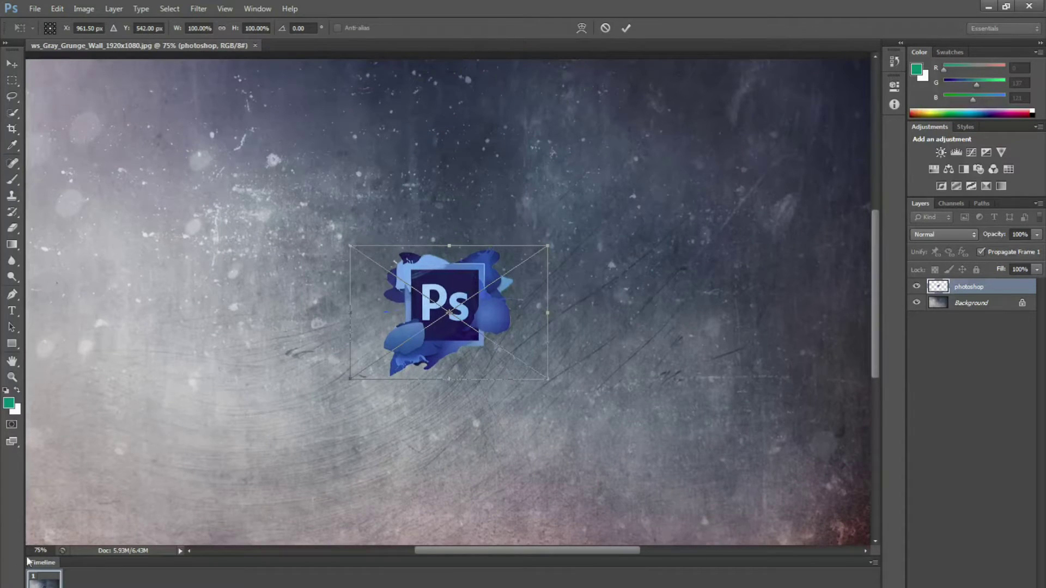
{"action": "left_click", "coordinate": [42, 549]}
{"action": "type", "text": "50"}
{"action": "key", "text": "Return"}
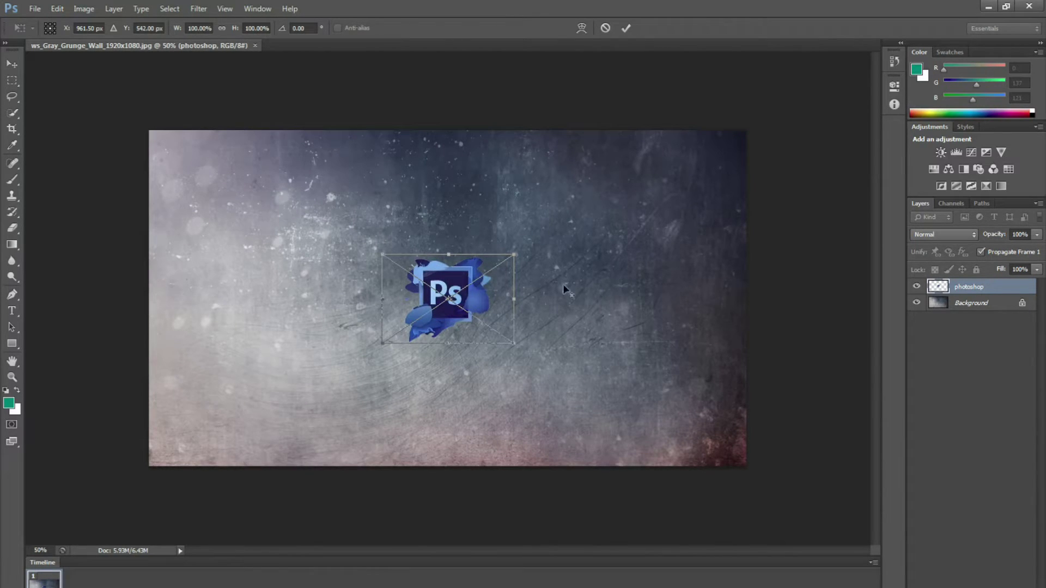
Step: Scale the Photoshop logo to about 178%, rotate it -11.5°, position it in the canvas's upper-right area and apply the transform
{"action": "left_click_drag", "start_coordinate": [448, 298], "coordinate": [521, 306]}
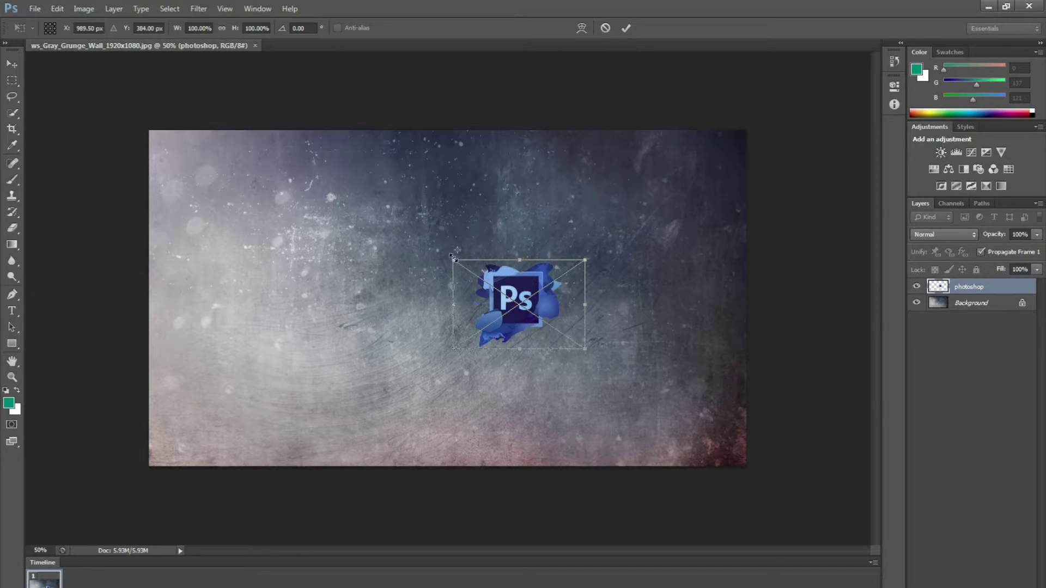
{"action": "left_click_drag", "start_coordinate": [453, 349], "coordinate": [354, 382]}
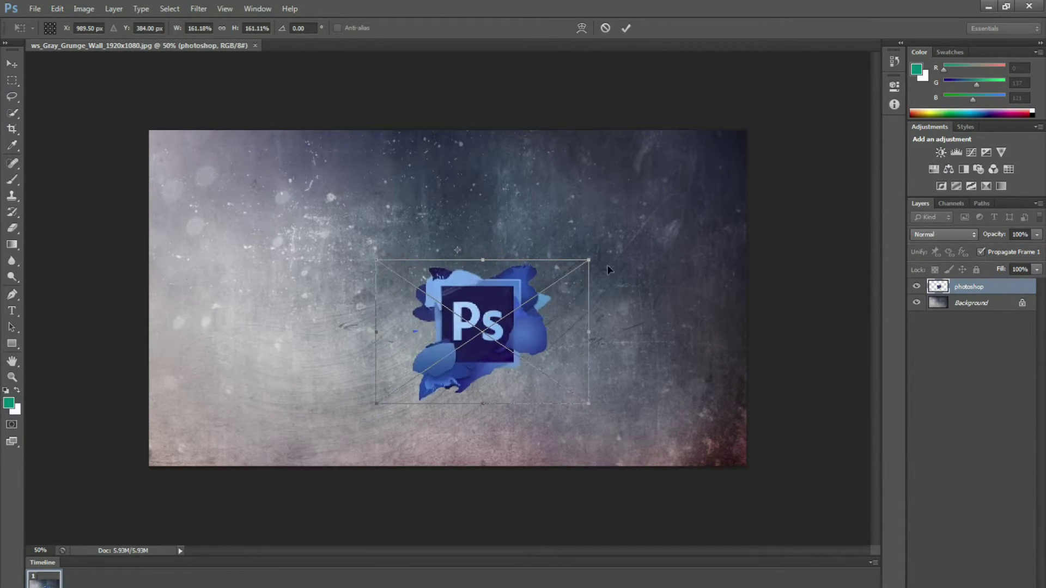
{"action": "left_click_drag", "start_coordinate": [510, 346], "coordinate": [625, 275]}
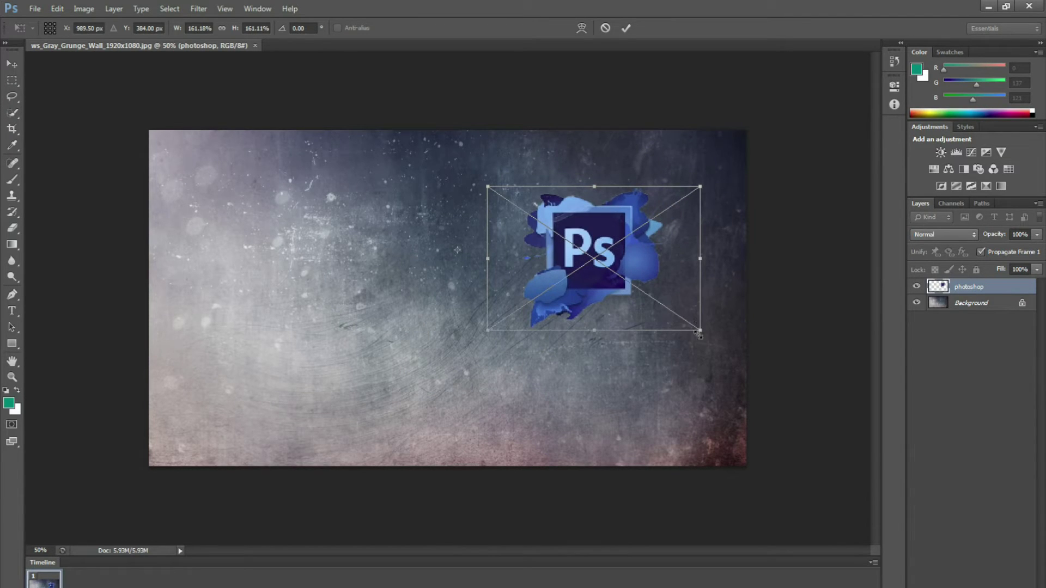
{"action": "left_click_drag", "start_coordinate": [704, 341], "coordinate": [712, 289]}
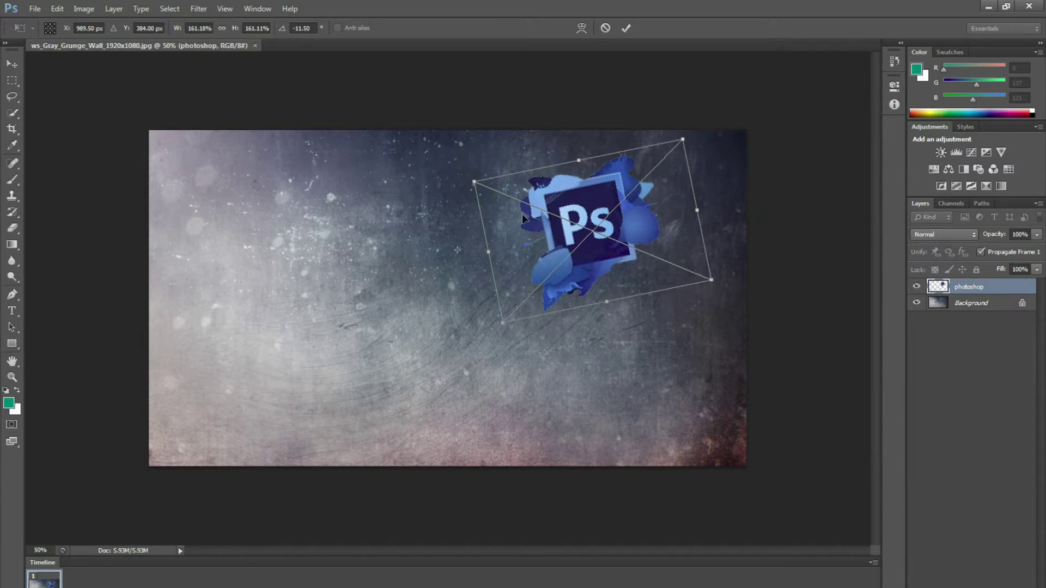
{"action": "left_click_drag", "start_coordinate": [567, 217], "coordinate": [588, 218]}
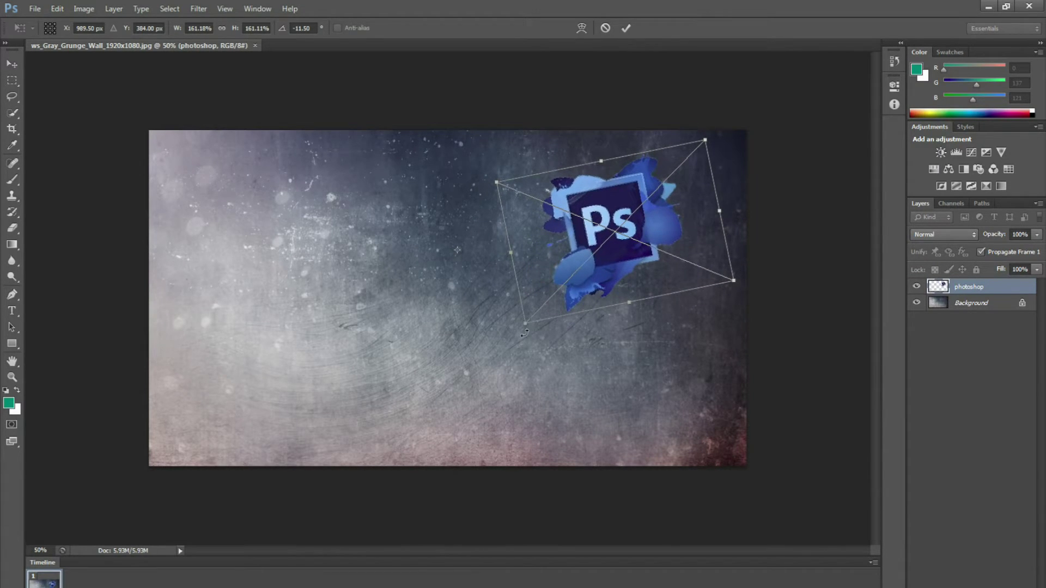
{"action": "left_click_drag", "start_coordinate": [525, 323], "coordinate": [500, 329]}
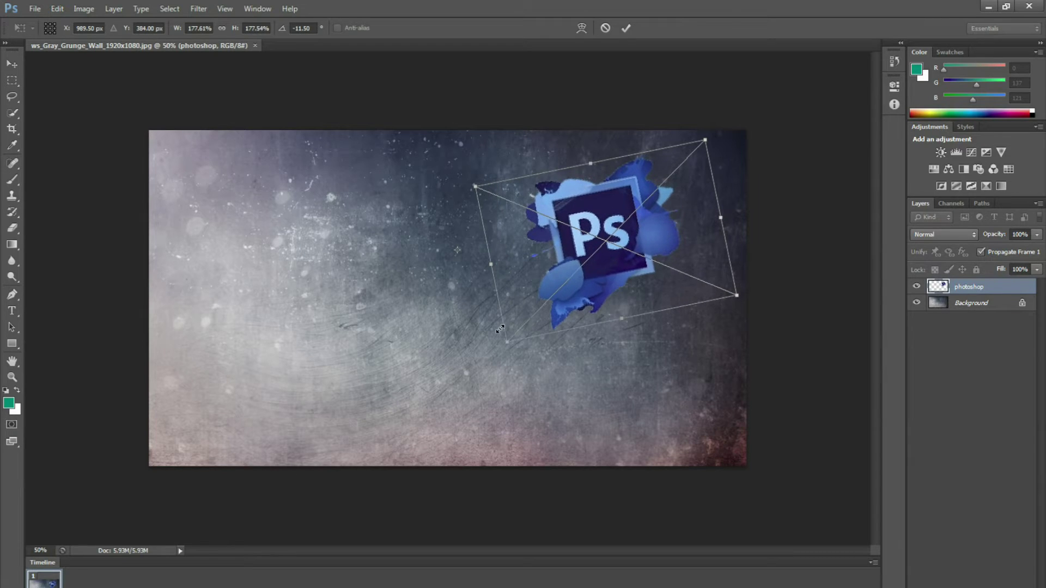
{"action": "key", "text": "v"}
{"action": "left_click", "coordinate": [460, 240]}
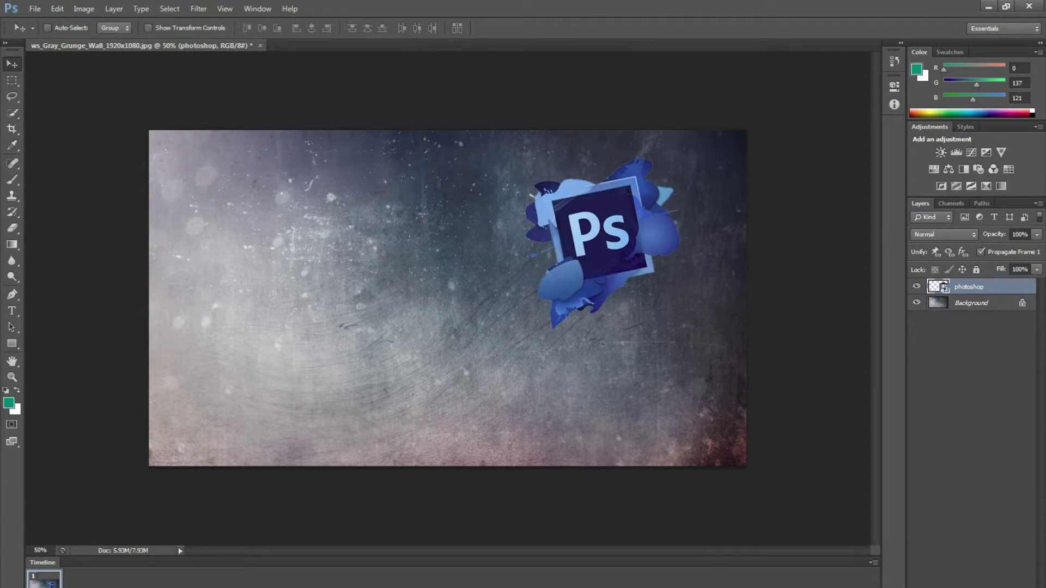
Step: Switch to the browser and search Google Images for "youtube logo png"
{"action": "key", "text": "alt+Tab"}
{"action": "left_click", "coordinate": [224, 51]}
{"action": "key", "text": "ctrl+a"}
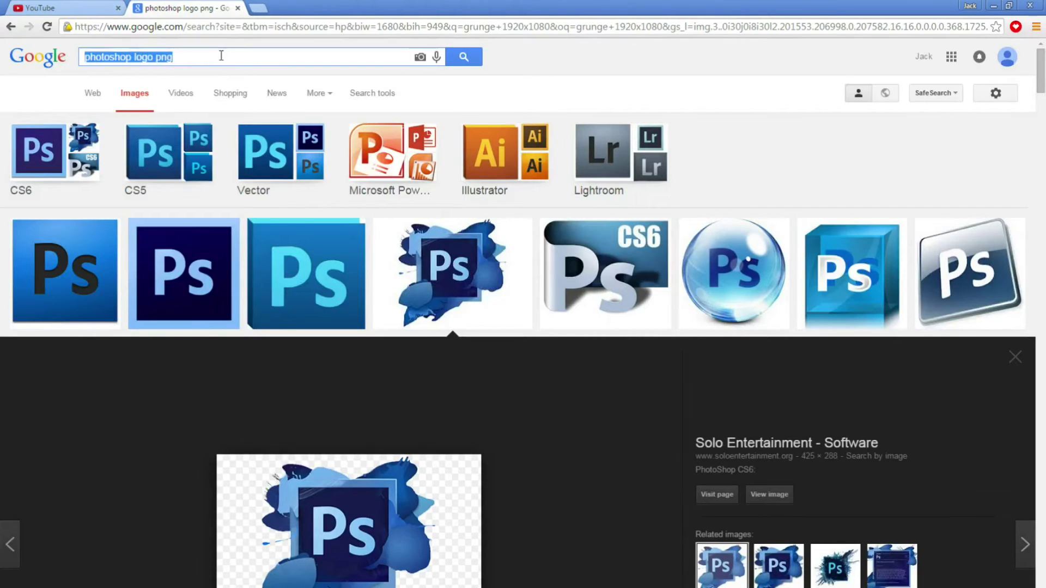
{"action": "type", "text": "ylu"}
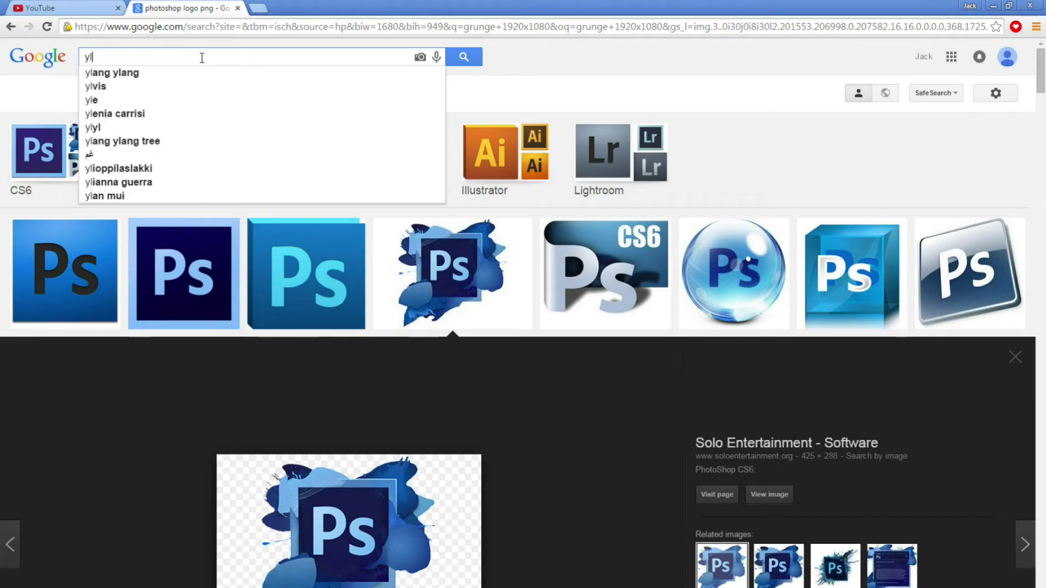
{"action": "key", "text": "BackSpace"}
{"action": "key", "text": "BackSpace"}
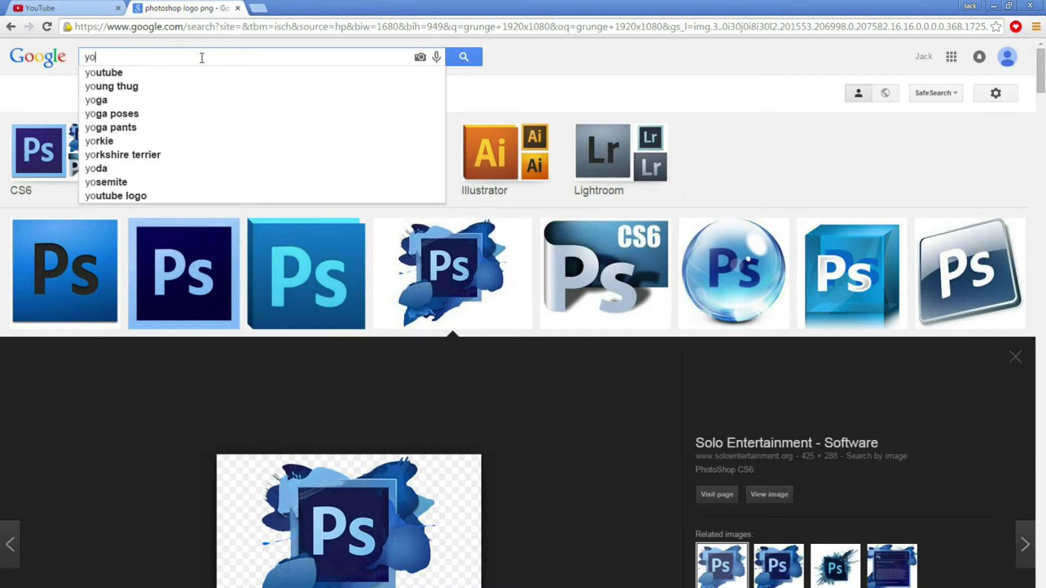
{"action": "type", "text": "outube"}
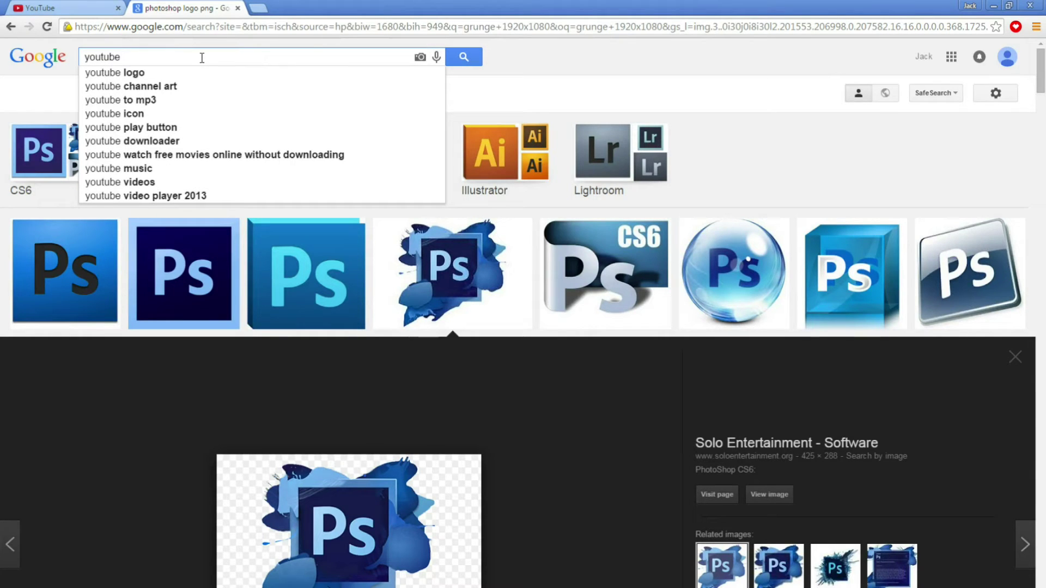
{"action": "key", "text": "Down"}
{"action": "key", "text": "Return"}
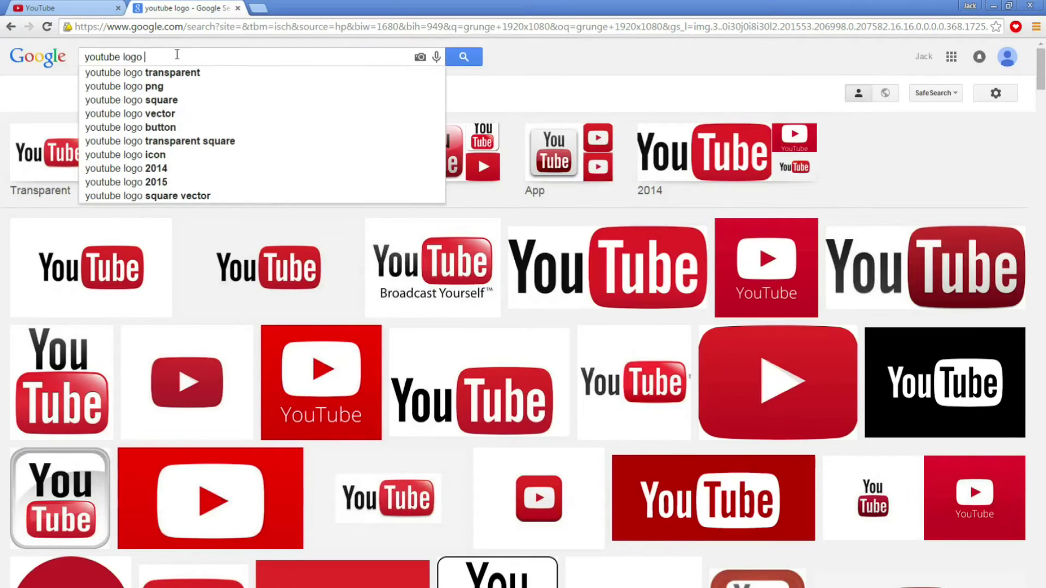
{"action": "left_click", "coordinate": [208, 86]}
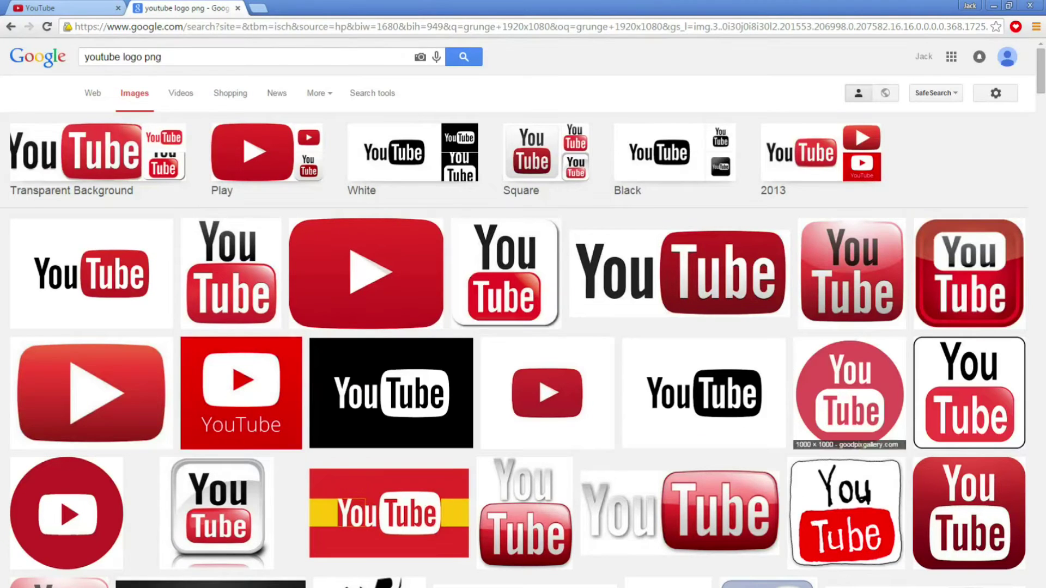
Step: Preview the results and save the transparent YouTube logo as the PNG YouTube-logo-full_color in the Youtube TN folder
{"action": "left_click", "coordinate": [685, 295]}
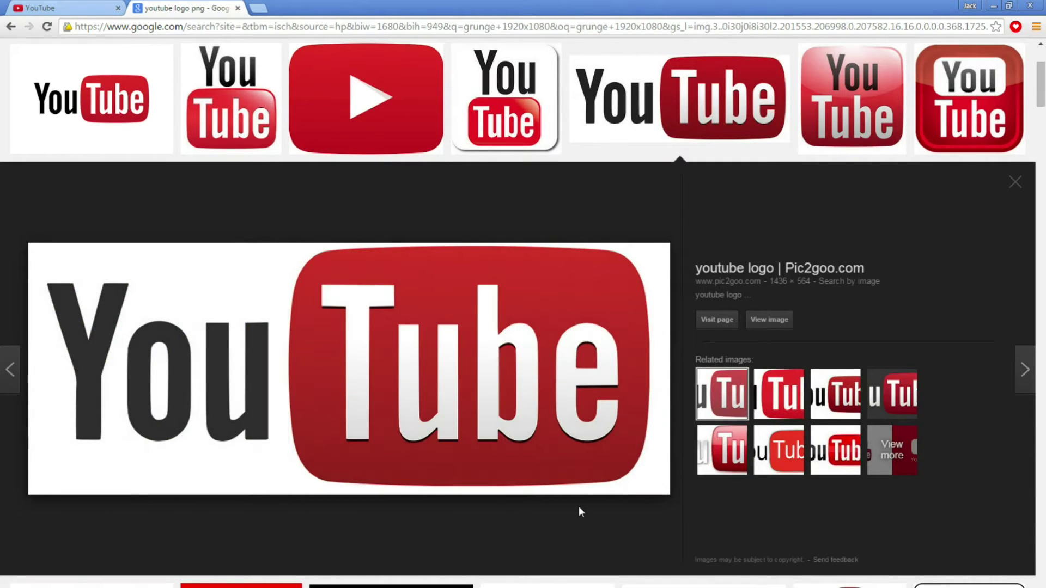
{"action": "left_click", "coordinate": [89, 109]}
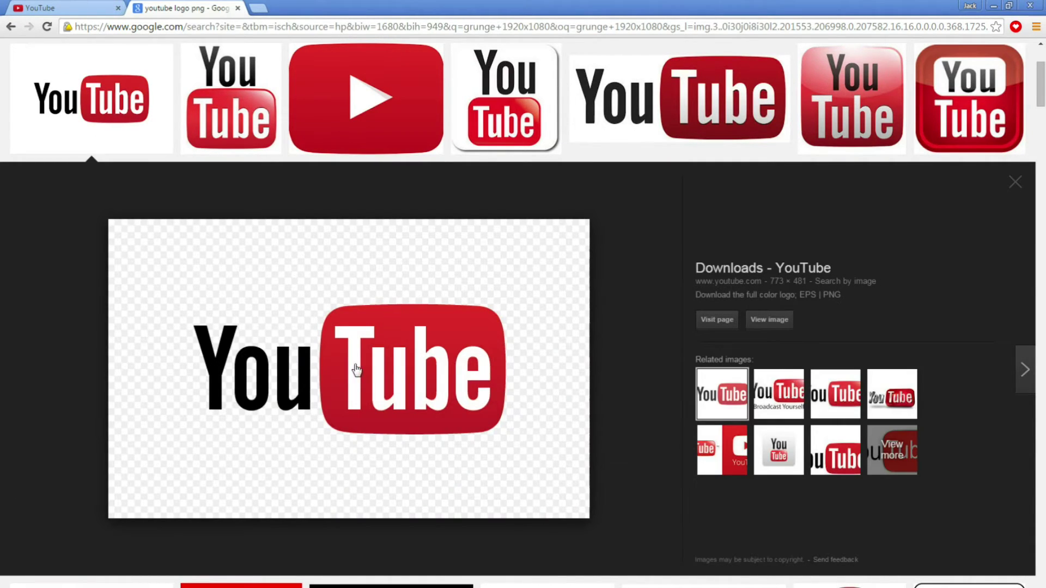
{"action": "right_click", "coordinate": [363, 358]}
{"action": "left_click", "coordinate": [406, 448]}
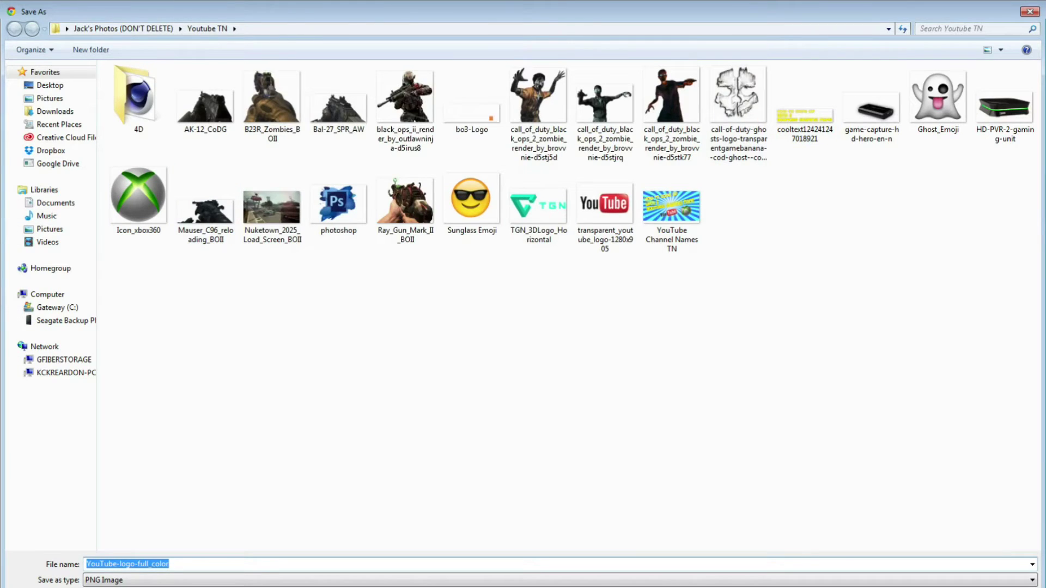
{"action": "key", "text": "Return"}
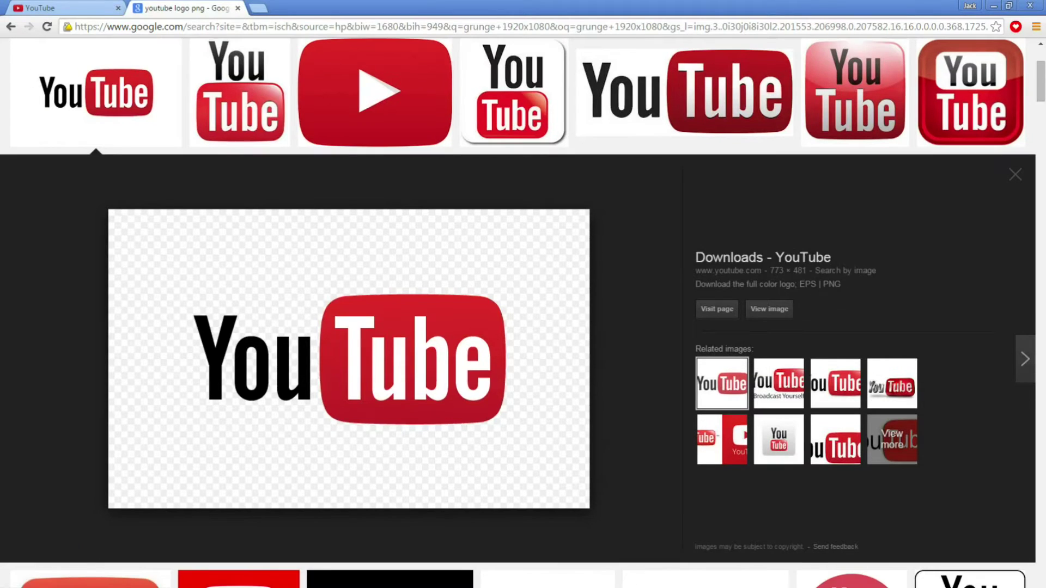
Step: Place the downloaded YouTube logo below the Photoshop logo, scale it to about 120%, rotate it about -11.4° and apply the transform
{"action": "left_click_drag", "start_coordinate": [33, 581], "coordinate": [634, 387]}
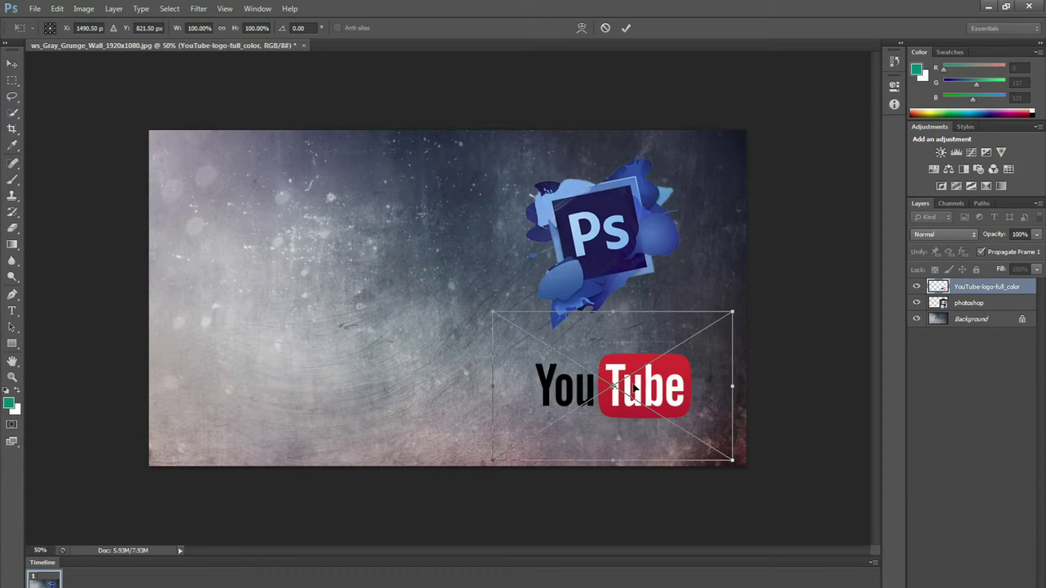
{"action": "left_click_drag", "start_coordinate": [492, 313], "coordinate": [444, 280]}
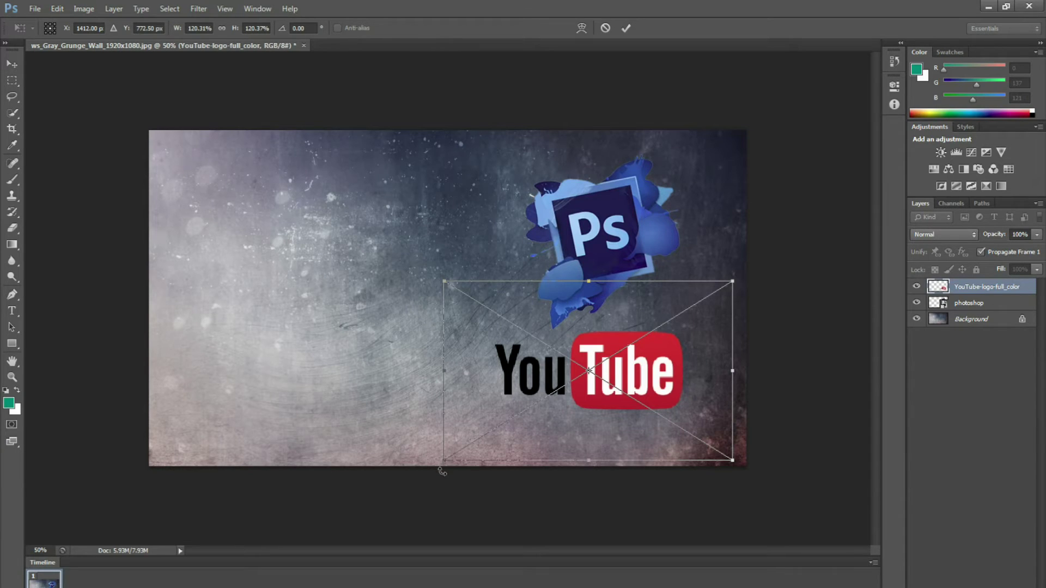
{"action": "left_click_drag", "start_coordinate": [441, 472], "coordinate": [467, 501]}
{"action": "left_click_drag", "start_coordinate": [654, 355], "coordinate": [669, 361]}
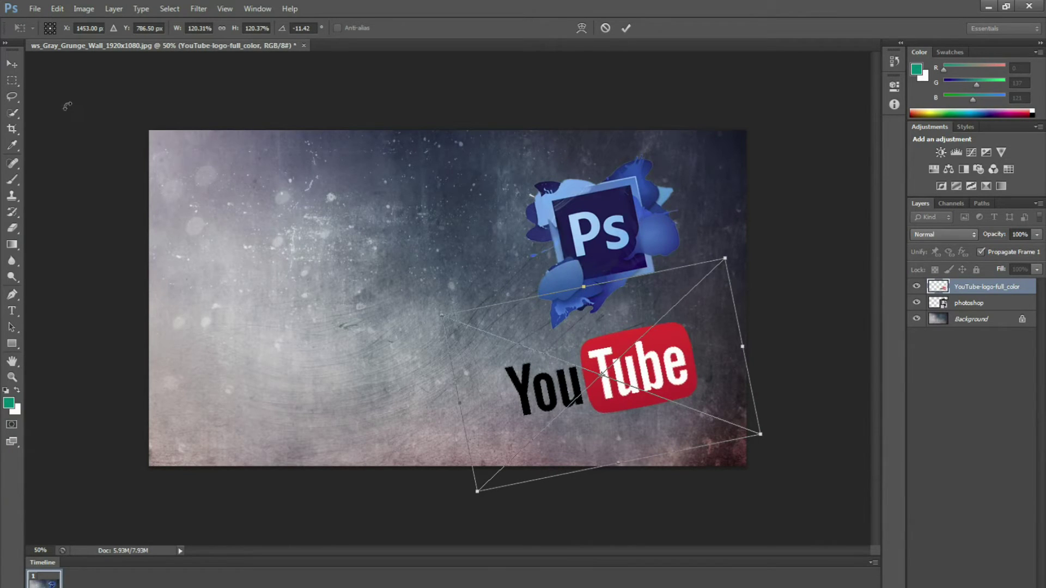
{"action": "left_click", "coordinate": [11, 63]}
{"action": "left_click", "coordinate": [447, 240]}
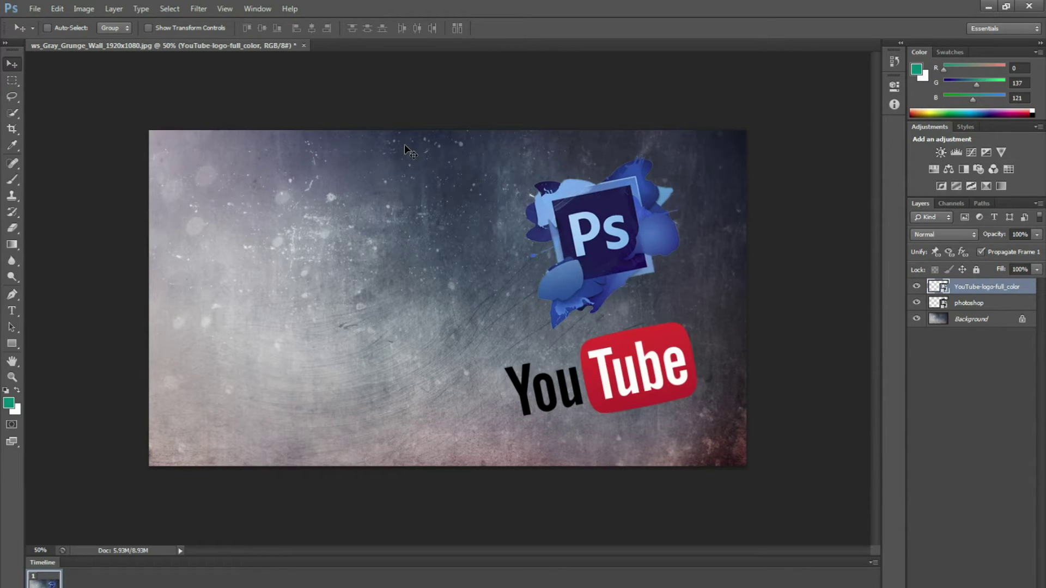
Step: Start a 400 pt Molot text layer with the Type tool near the canvas's upper-left corner
{"action": "right_click", "coordinate": [233, 232]}
{"action": "key", "text": "Escape"}
{"action": "left_click", "coordinate": [12, 311]}
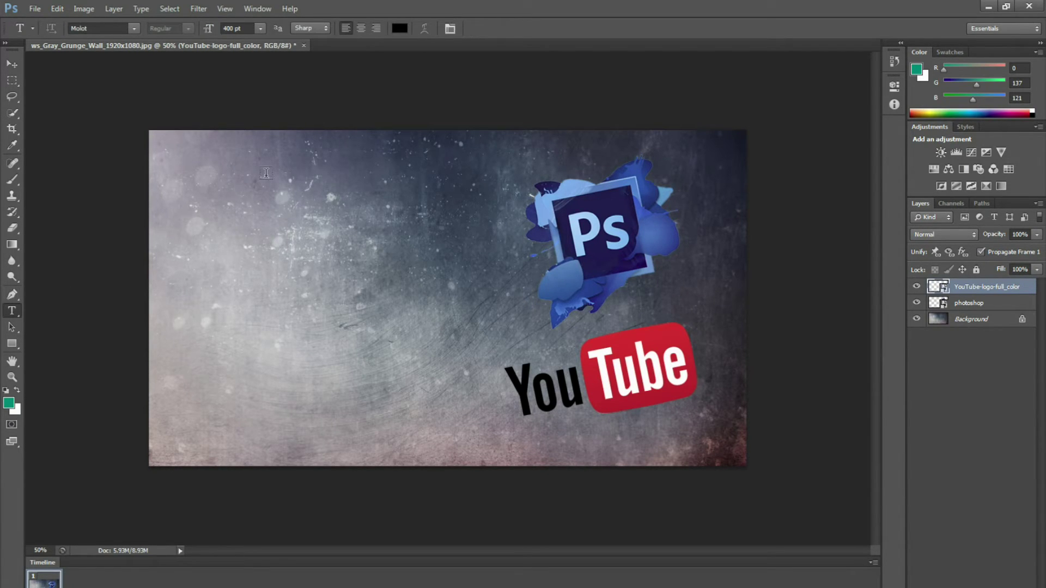
{"action": "left_click", "coordinate": [174, 161]}
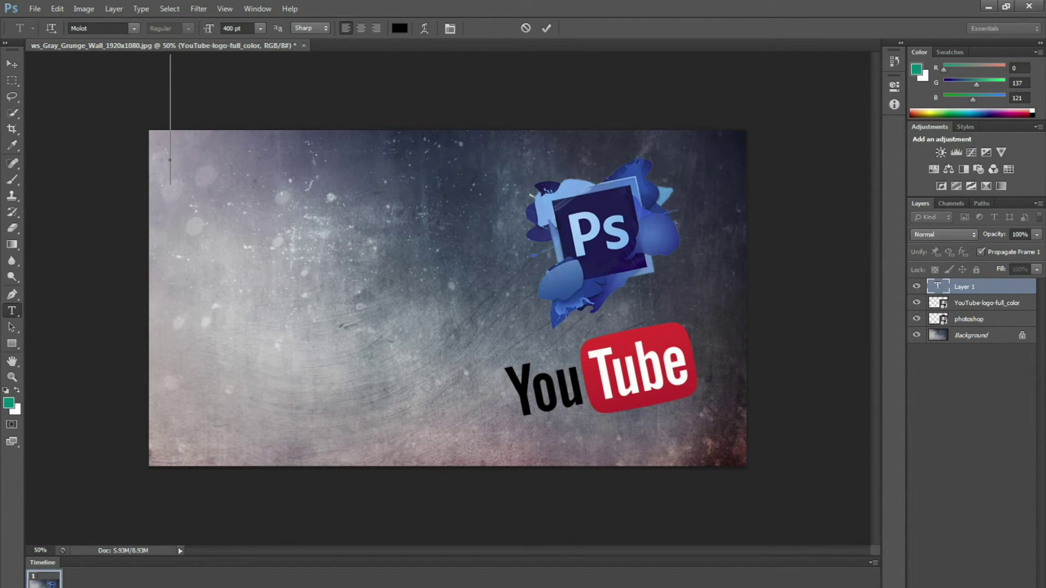
Step: Find the Windows Fonts folder through the system search and open it
{"action": "key", "text": "super"}
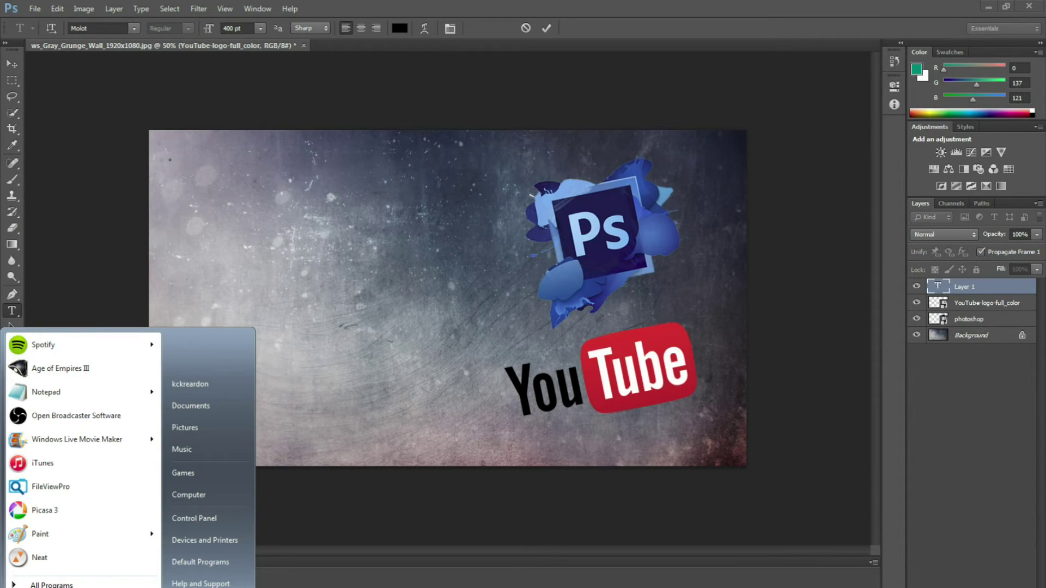
{"action": "type", "text": "c"}
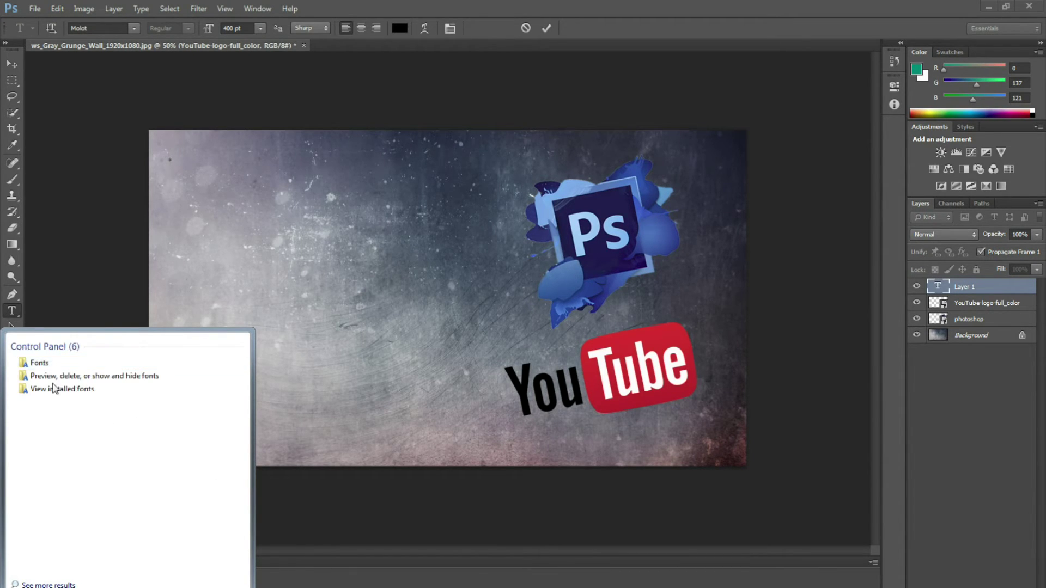
{"action": "left_click", "coordinate": [46, 369]}
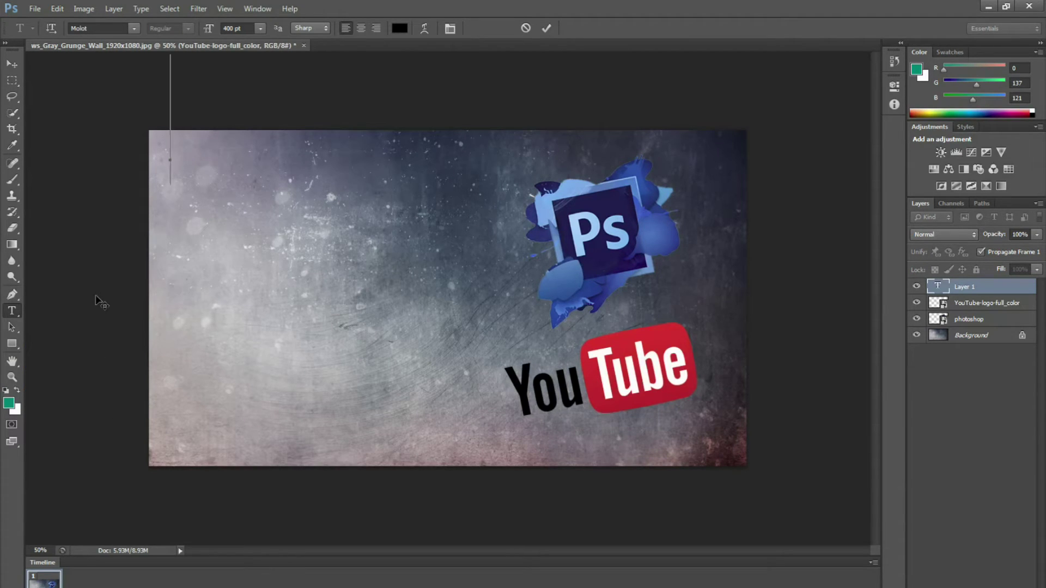
Step: Enter "HOW" as the text and move it down so it sits inside the canvas's upper-left corner
{"action": "type", "text": "HOW"}
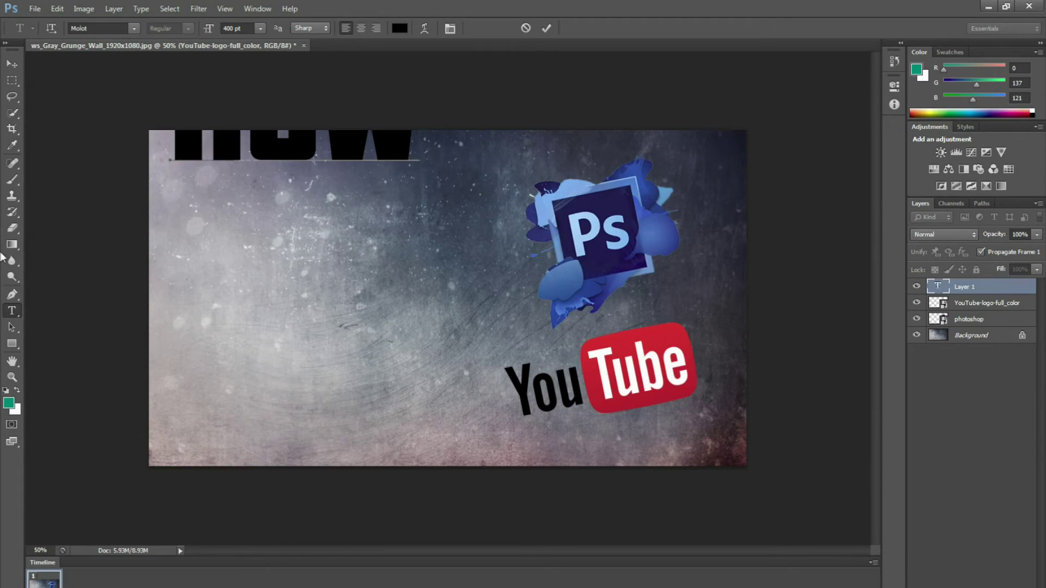
{"action": "left_click", "coordinate": [12, 64]}
{"action": "left_click_drag", "start_coordinate": [249, 153], "coordinate": [233, 220]}
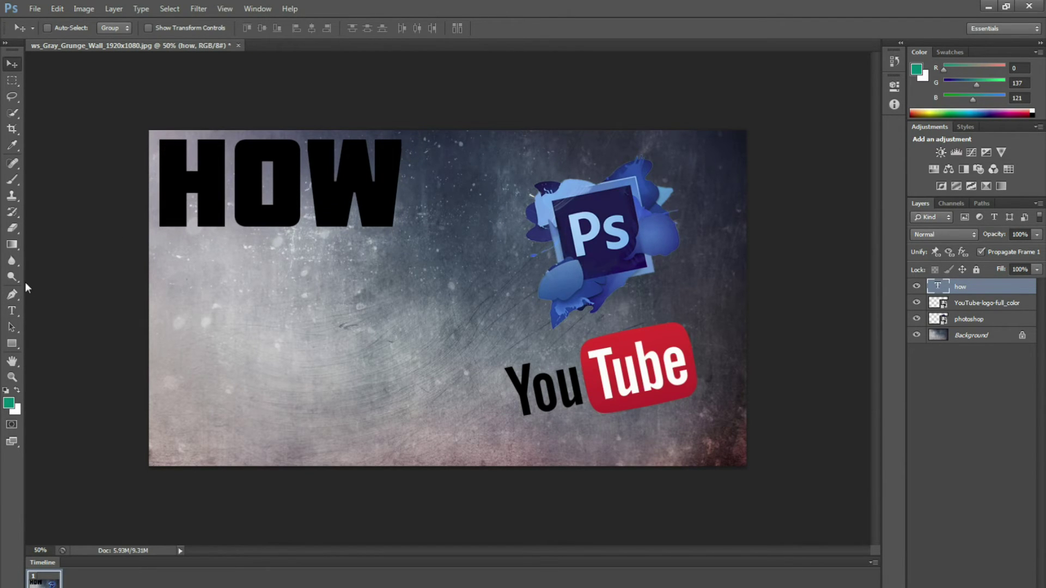
Step: Set the font size of the HOW text to 300 pt
{"action": "left_click", "coordinate": [12, 310]}
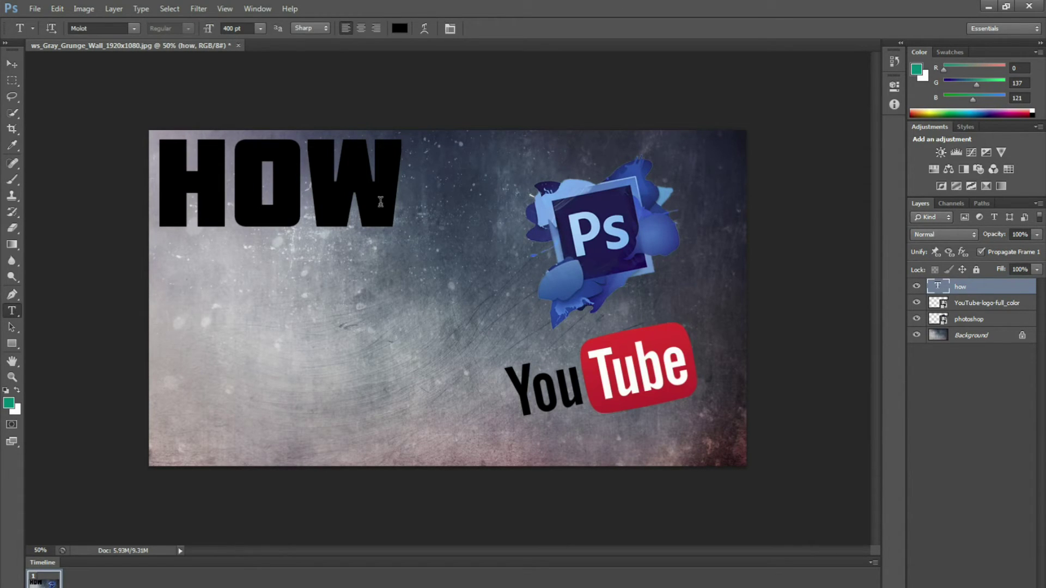
{"action": "left_click_drag", "start_coordinate": [392, 192], "coordinate": [158, 187]}
{"action": "left_click", "coordinate": [227, 26]}
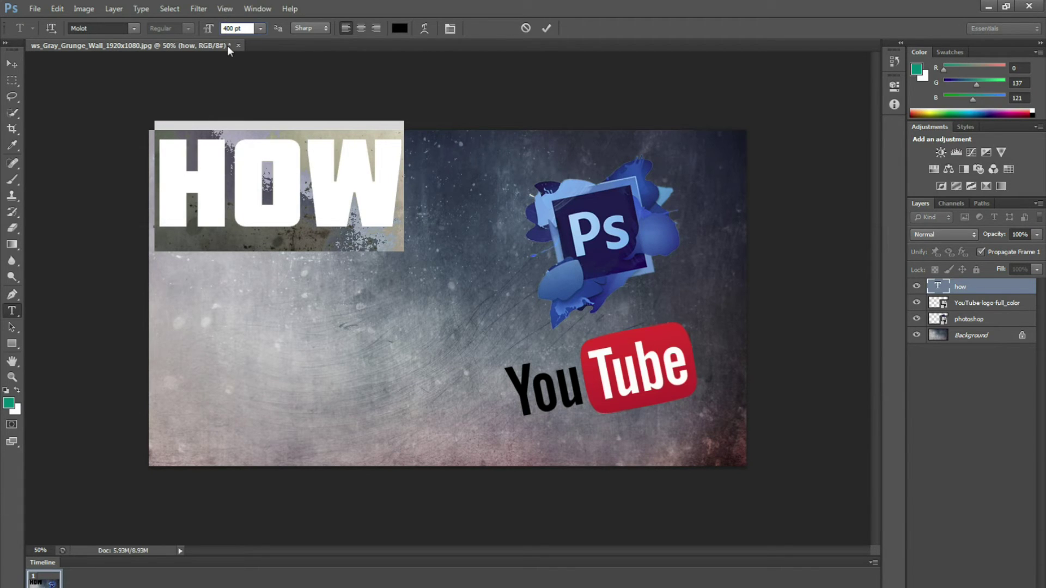
{"action": "key", "text": "BackSpace"}
{"action": "type", "text": "3"}
{"action": "key", "text": "Return"}
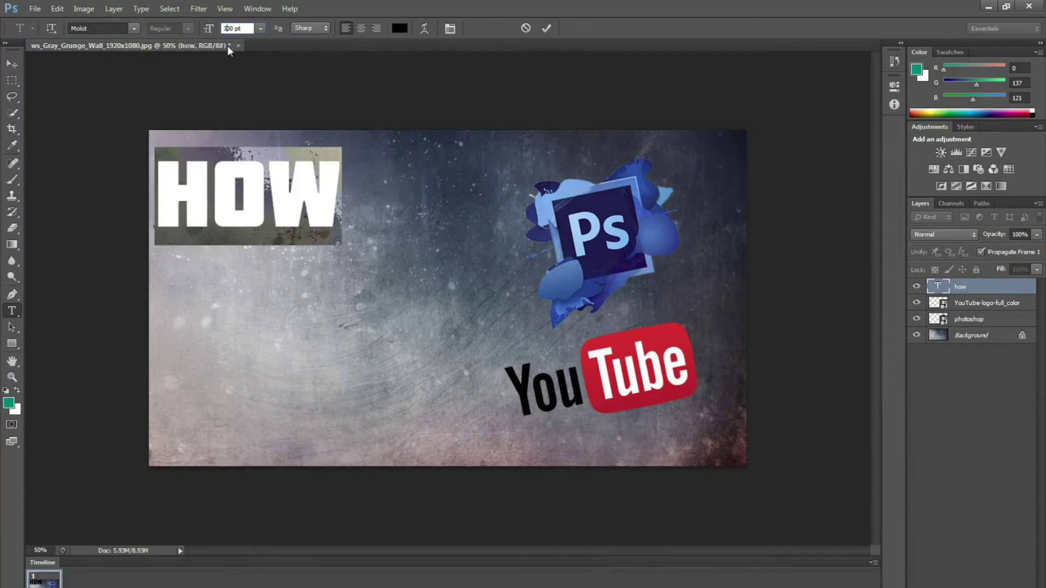
Step: Add a separate 300 pt Molot text layer reading "I" and align it beside the word HOW
{"action": "left_click", "coordinate": [11, 65]}
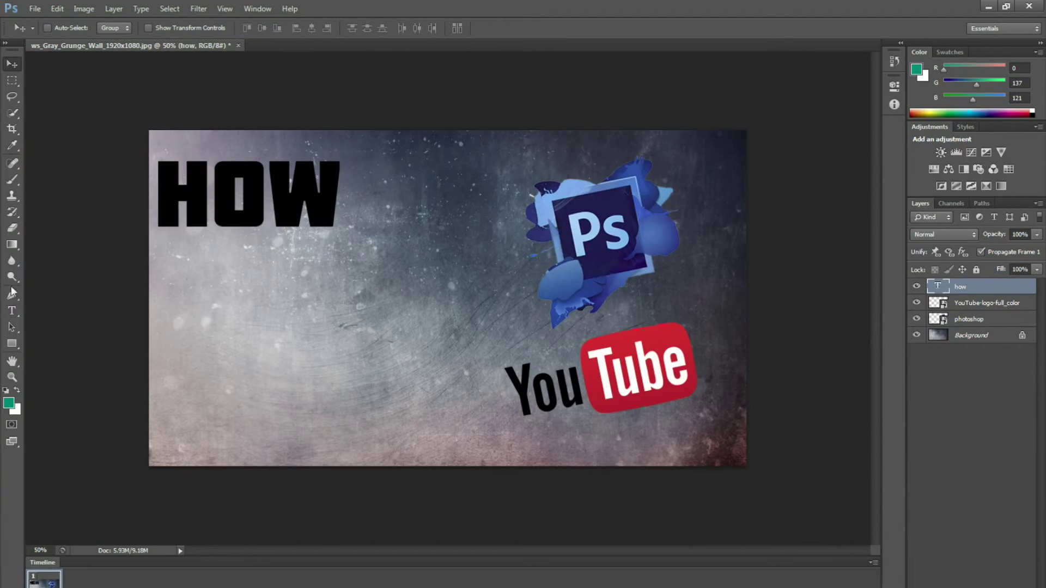
{"action": "left_click", "coordinate": [16, 311]}
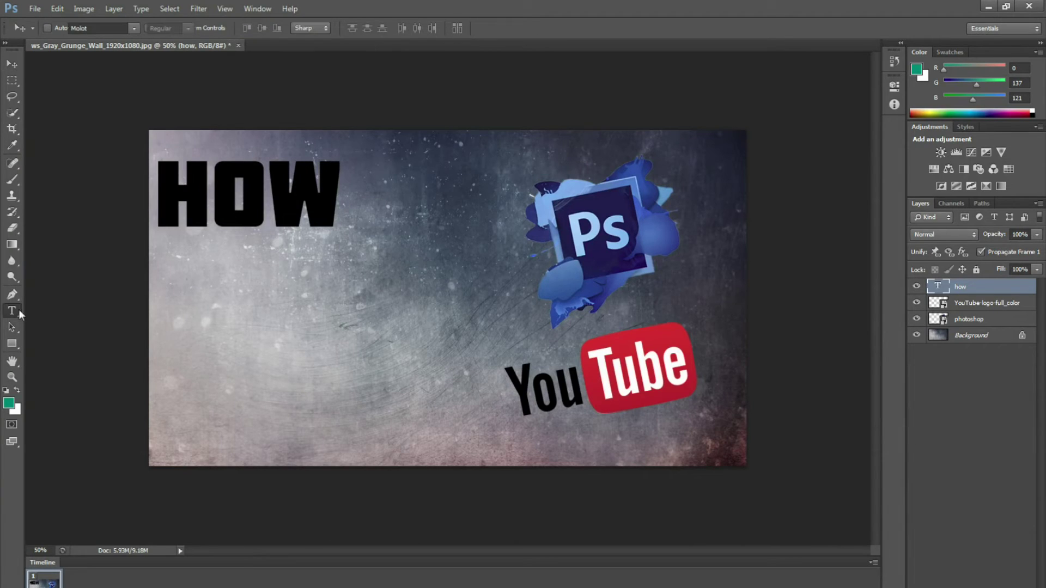
{"action": "left_click", "coordinate": [402, 198]}
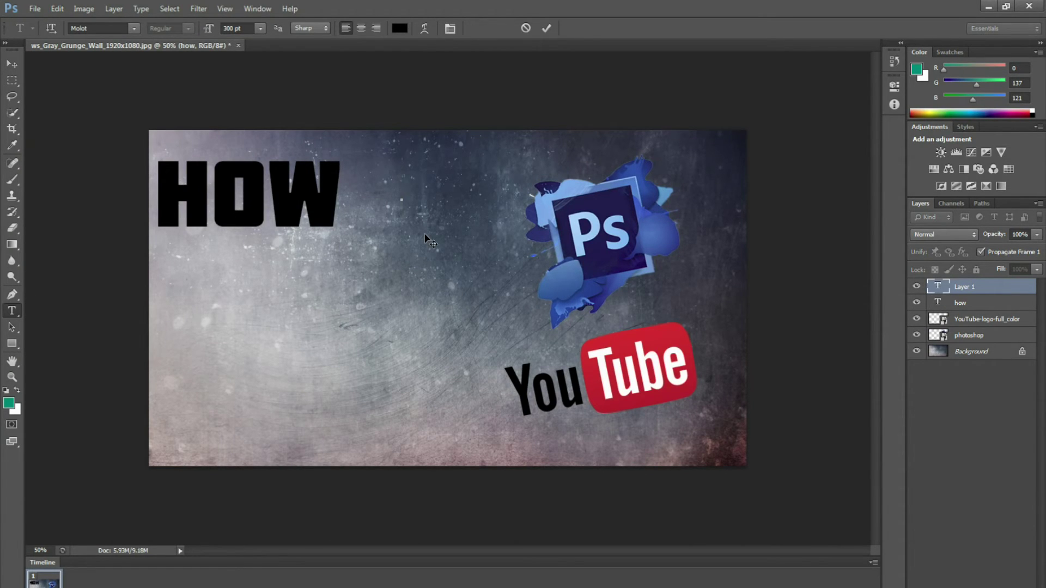
{"action": "type", "text": "I"}
{"action": "left_click", "coordinate": [11, 64]}
{"action": "left_click_drag", "start_coordinate": [415, 172], "coordinate": [390, 199]}
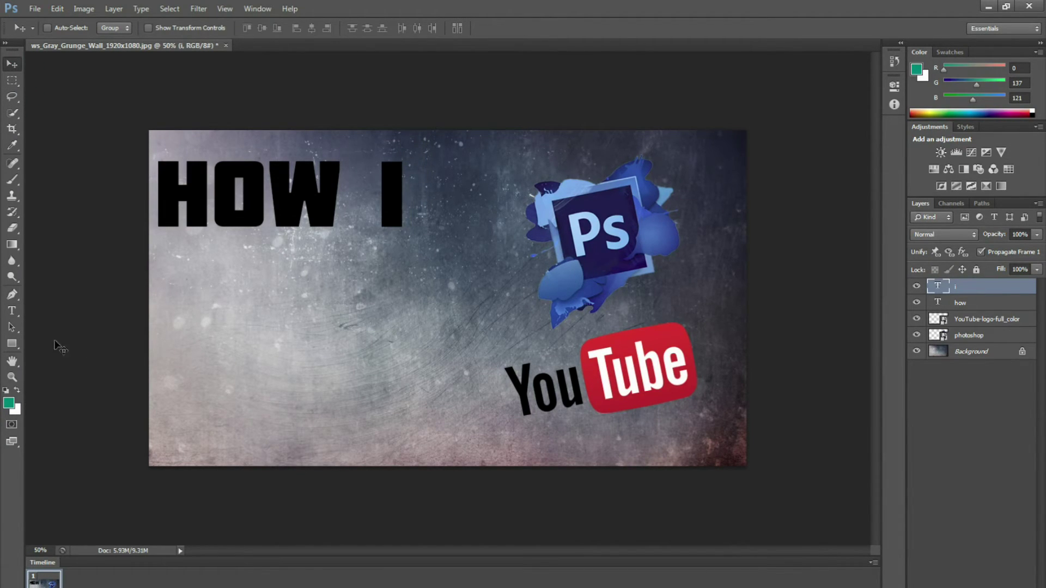
Step: Add a text layer reading "MAKE" and position it beneath HOW, near the canvas's left edge
{"action": "left_click", "coordinate": [11, 310]}
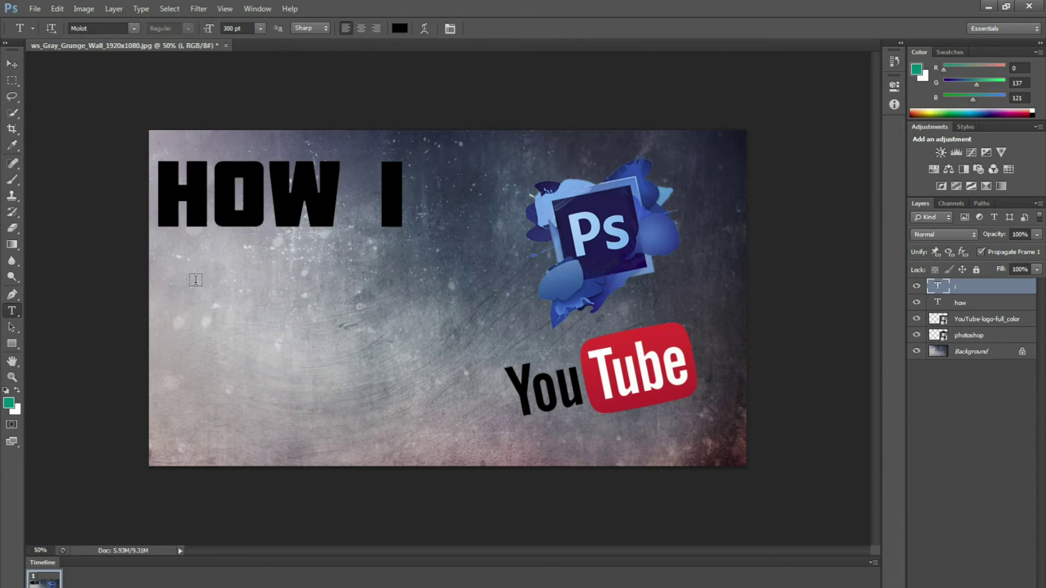
{"action": "left_click", "coordinate": [169, 291]}
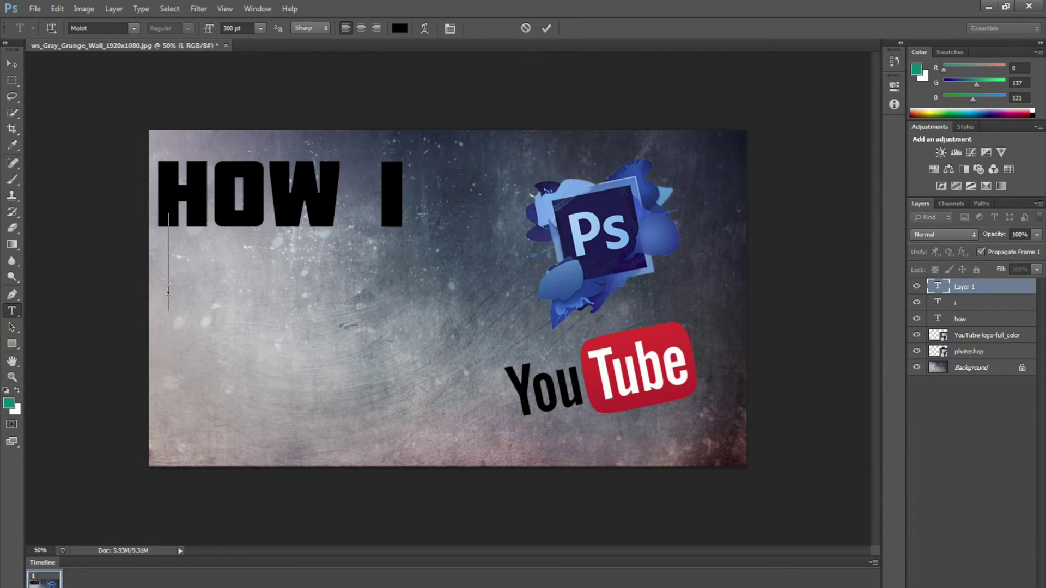
{"action": "type", "text": "make"}
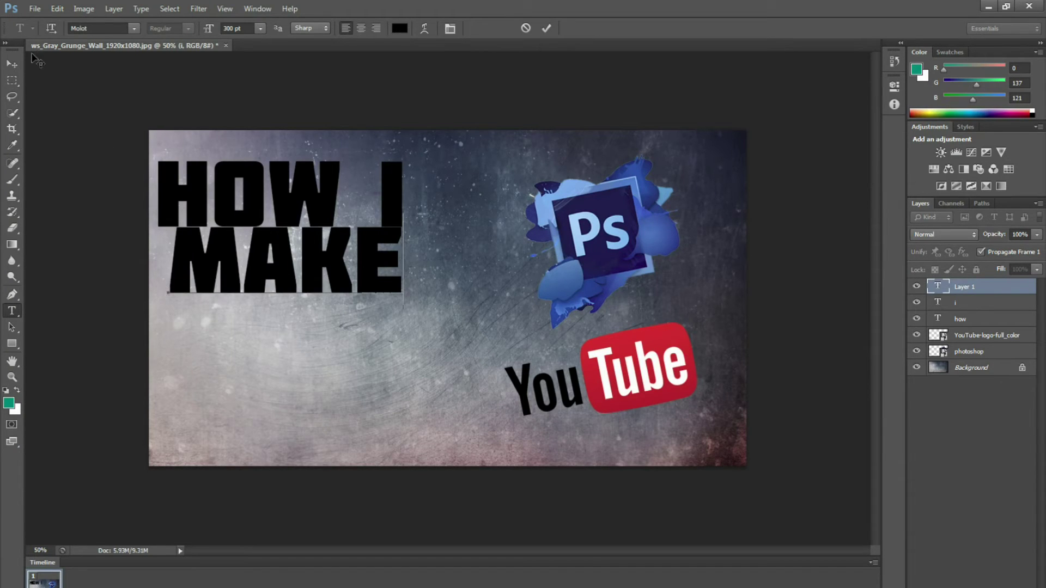
{"action": "left_click", "coordinate": [12, 64]}
{"action": "left_click_drag", "start_coordinate": [290, 274], "coordinate": [279, 299]}
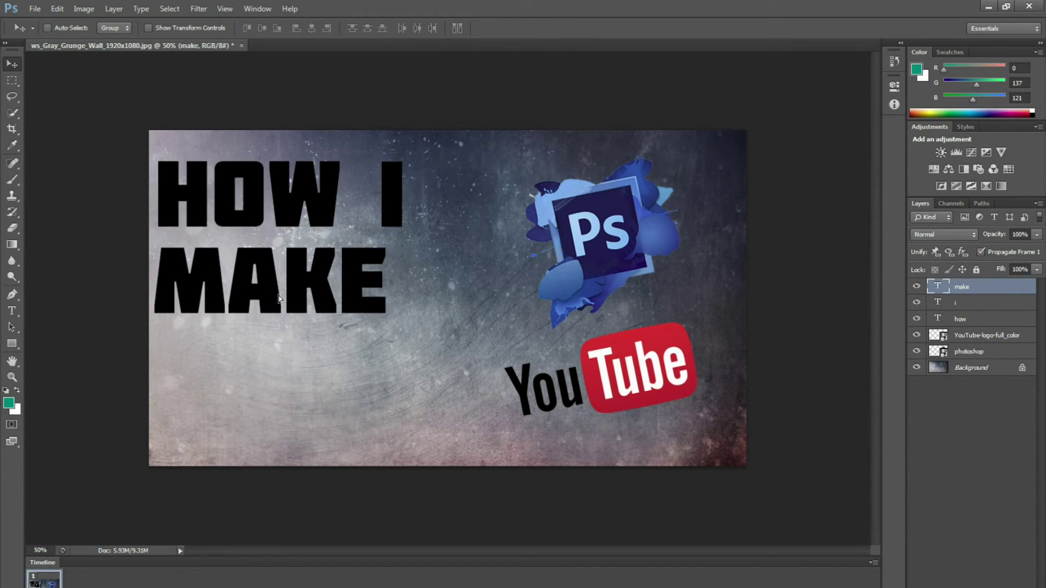
Step: Add a text layer reading "MY" and place it on the same line just right of MAKE
{"action": "left_click", "coordinate": [12, 311]}
{"action": "left_click", "coordinate": [453, 286]}
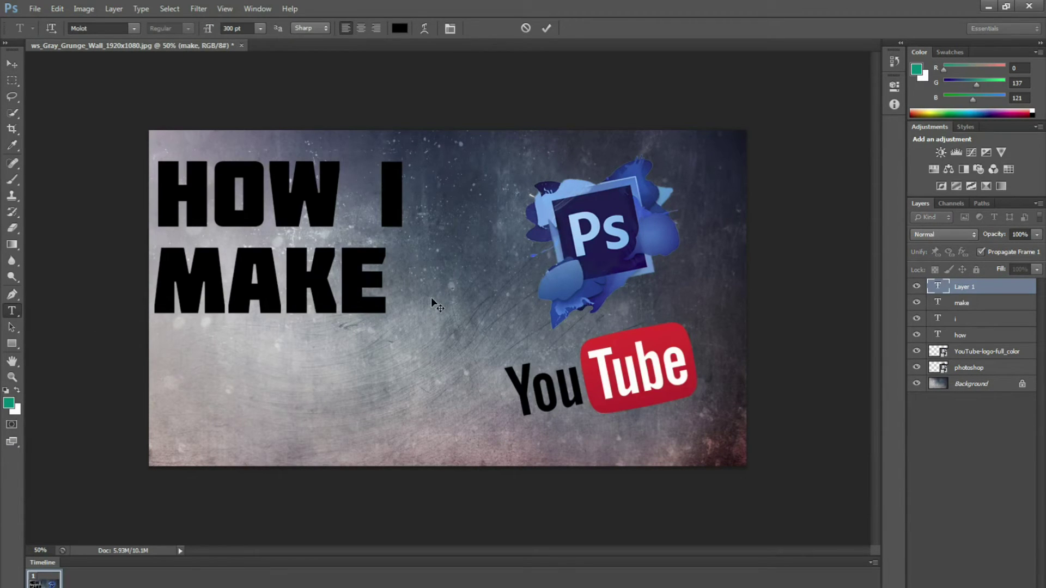
{"action": "type", "text": "MY"}
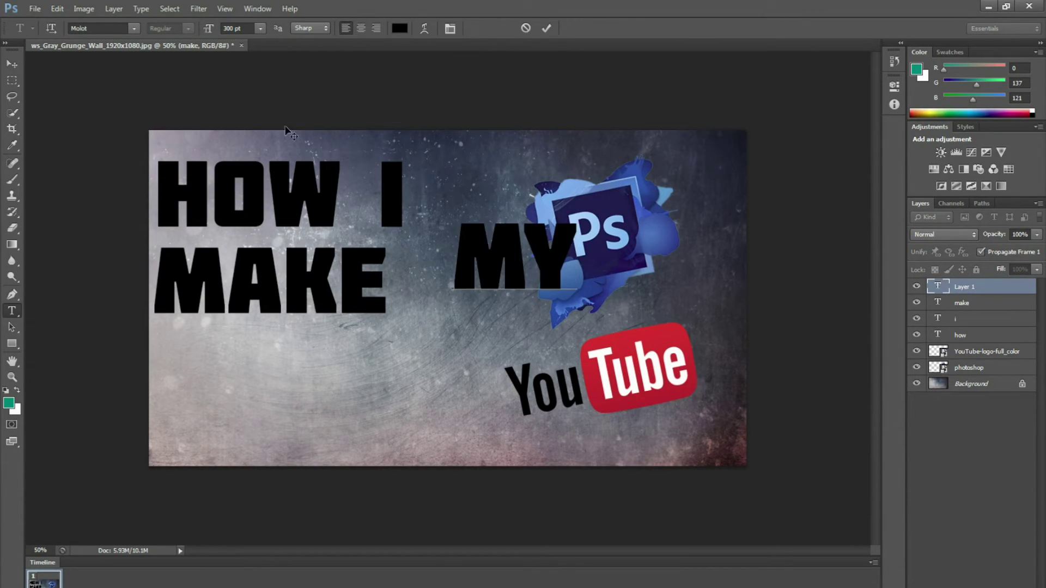
{"action": "left_click_drag", "start_coordinate": [11, 44], "coordinate": [11, 50]}
{"action": "left_click", "coordinate": [14, 69]}
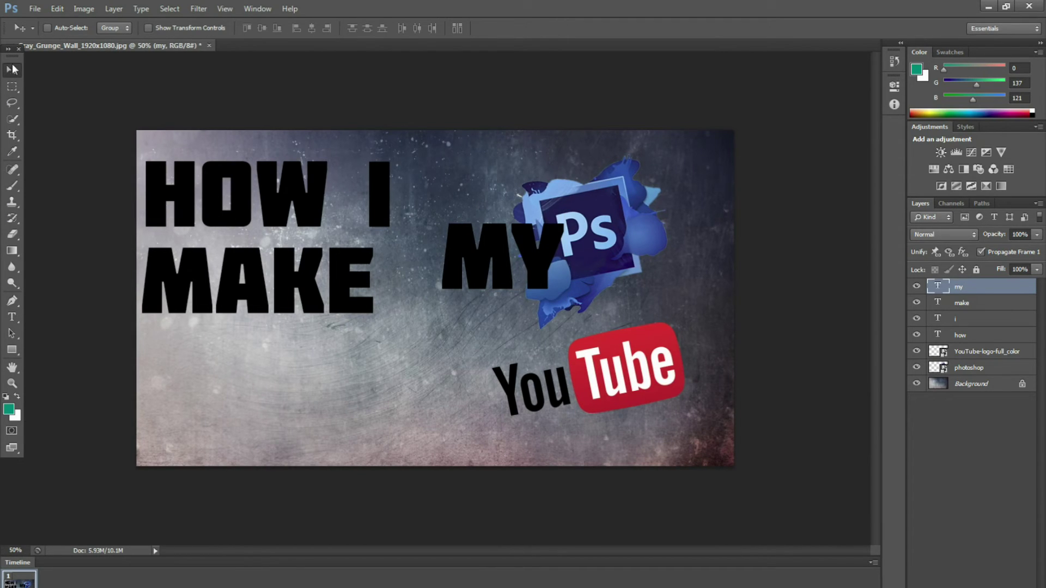
{"action": "left_click", "coordinate": [8, 48]}
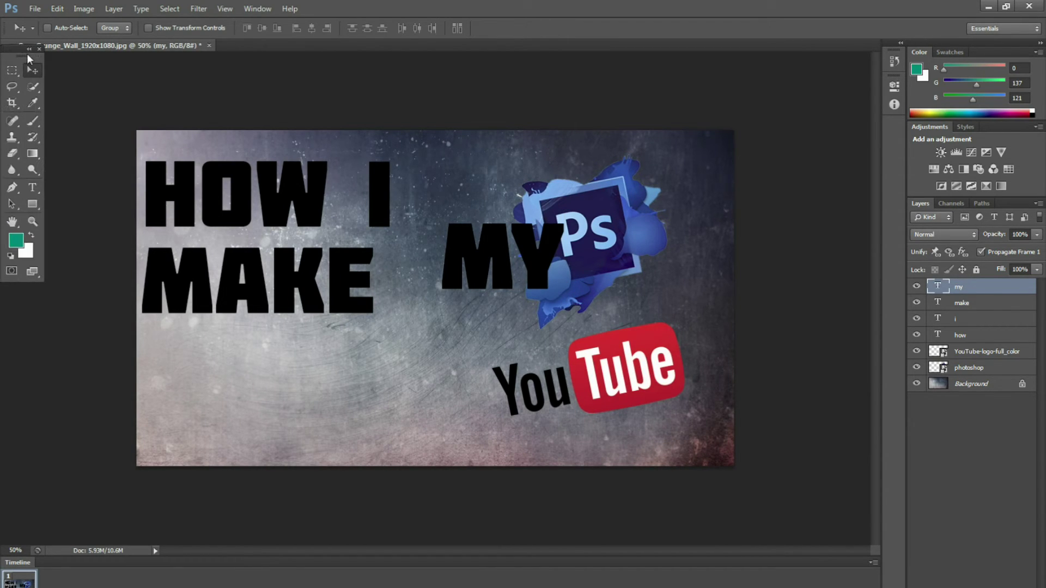
{"action": "left_click", "coordinate": [30, 48]}
{"action": "left_click_drag", "start_coordinate": [12, 48], "coordinate": [11, 40]}
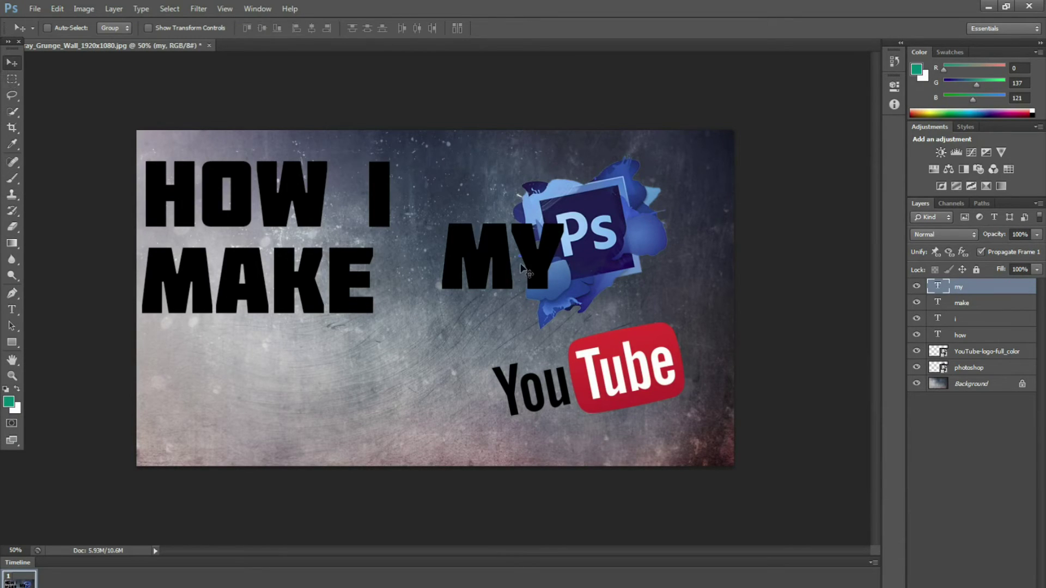
{"action": "left_click_drag", "start_coordinate": [522, 281], "coordinate": [467, 295]}
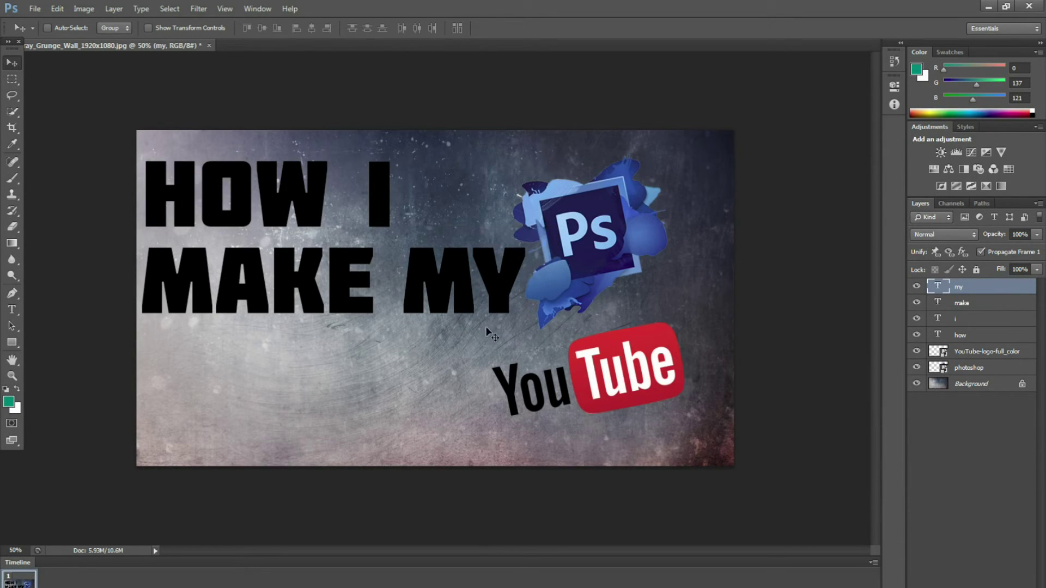
Step: Add a text layer reading "THUMBNAILS" below MAKE MY and shift it to start at the canvas's left edge
{"action": "left_click", "coordinate": [11, 310]}
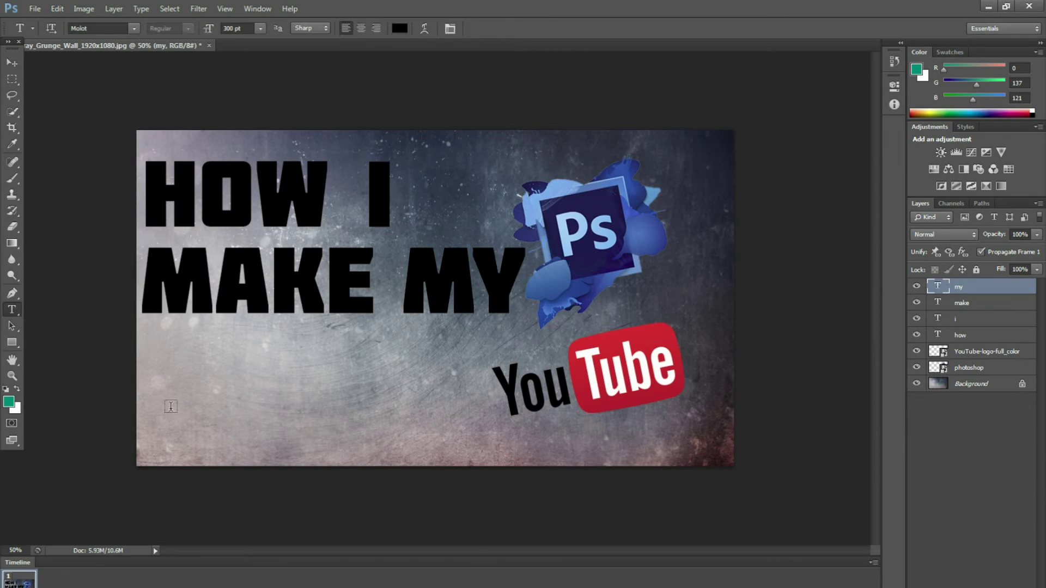
{"action": "left_click", "coordinate": [151, 405]}
{"action": "type", "text": "THUMB"}
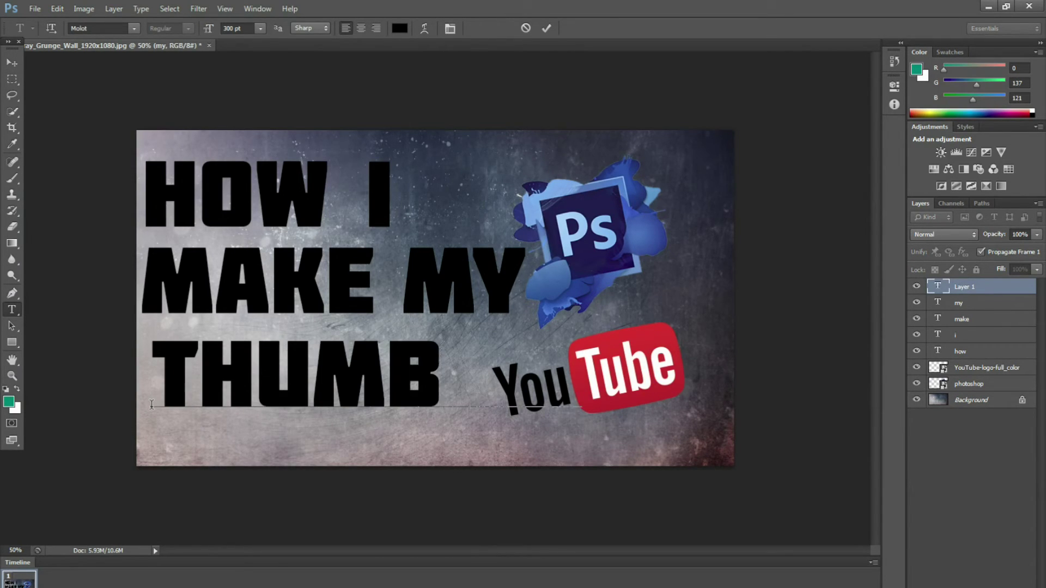
{"action": "type", "text": "NAILS"}
{"action": "left_click", "coordinate": [12, 62]}
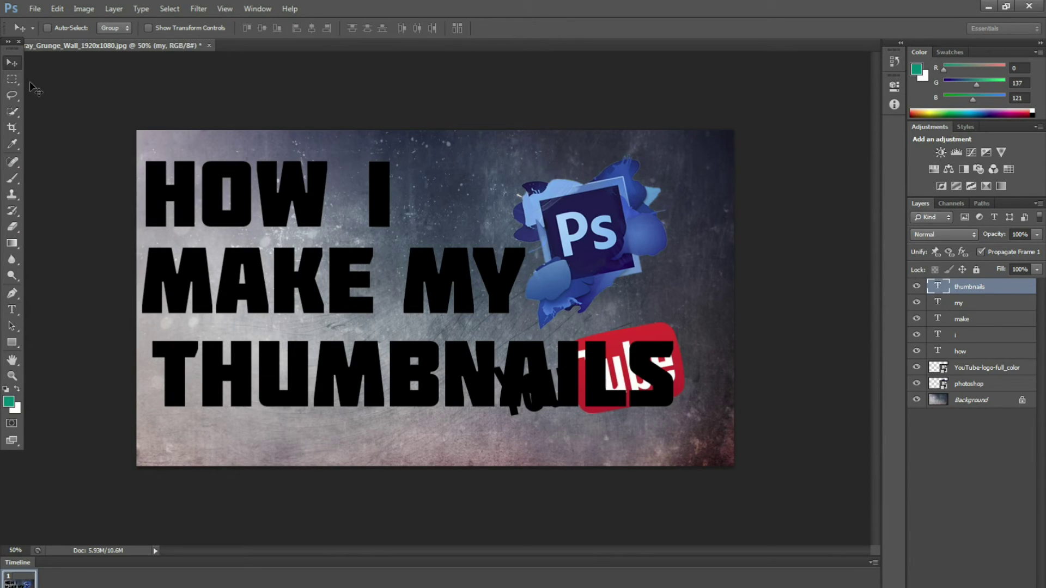
{"action": "left_click_drag", "start_coordinate": [523, 393], "coordinate": [508, 401]}
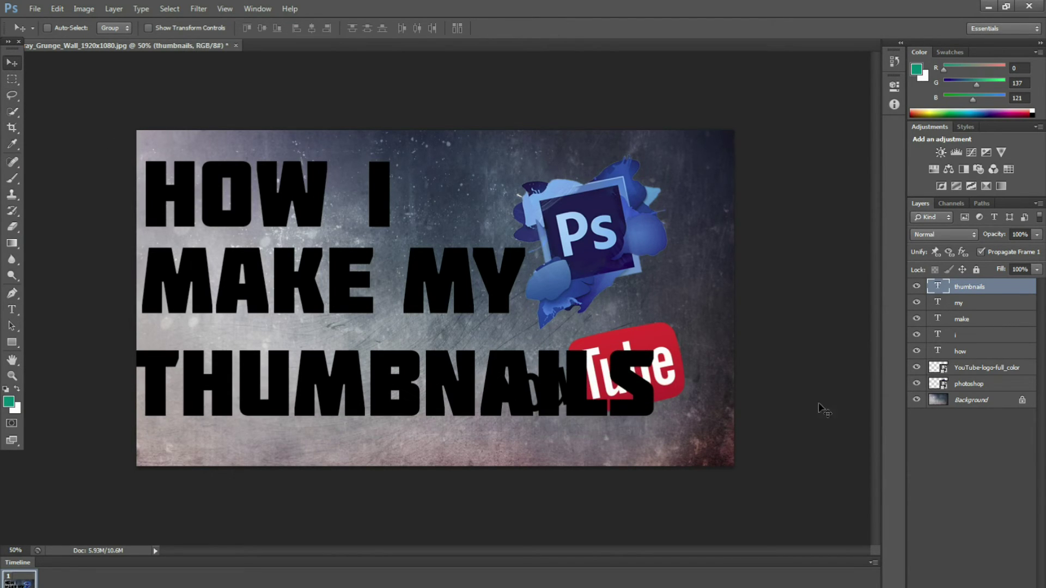
Step: Move the Photoshop logo toward the canvas's upper-right corner and the YouTube logo up to the right edge beneath it
{"action": "left_click", "coordinate": [981, 374]}
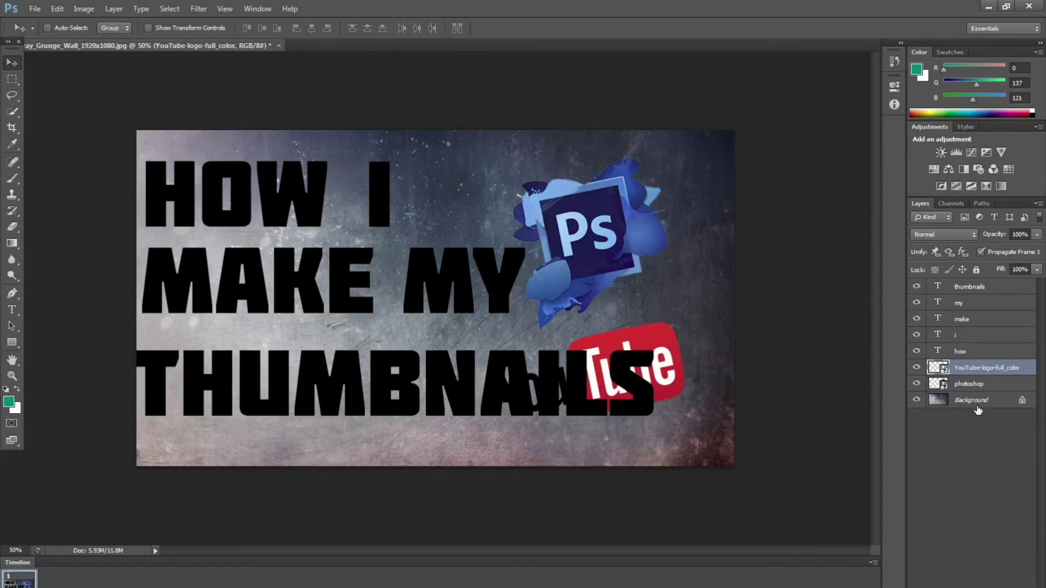
{"action": "left_click", "coordinate": [979, 387]}
{"action": "left_click_drag", "start_coordinate": [599, 243], "coordinate": [626, 219]}
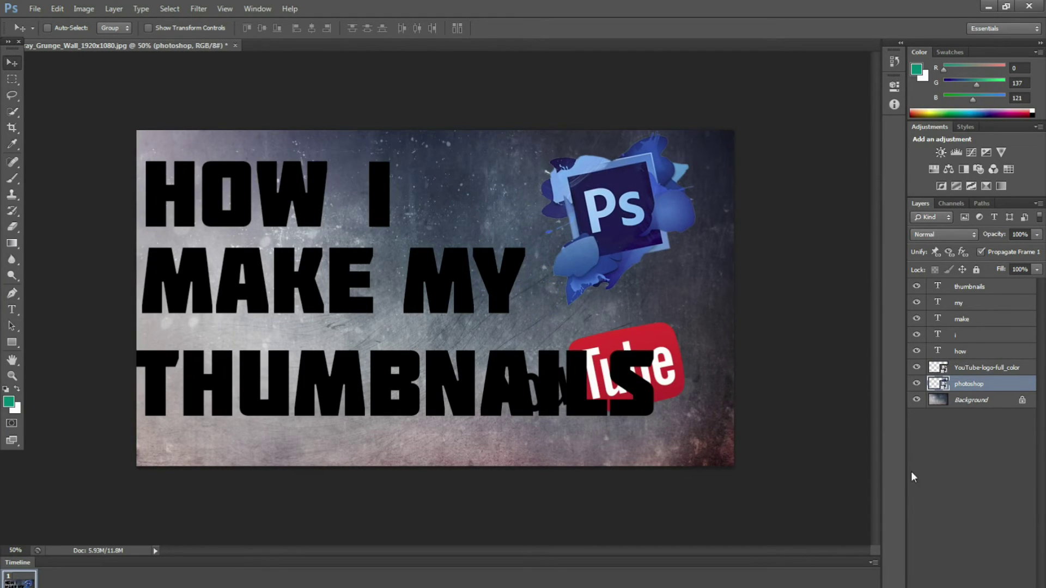
{"action": "left_click", "coordinate": [985, 370]}
{"action": "left_click_drag", "start_coordinate": [652, 333], "coordinate": [702, 279]}
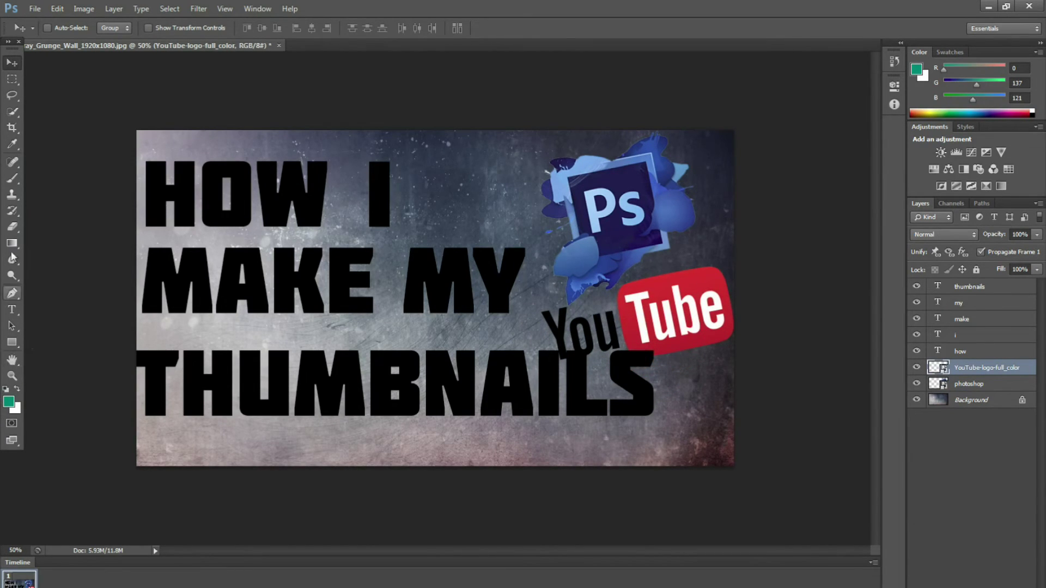
Step: Move the THUMBNAILS text down near the canvas's lower edge, clear of the YouTube logo
{"action": "left_click", "coordinate": [962, 284]}
{"action": "left_click_drag", "start_coordinate": [412, 379], "coordinate": [413, 396]}
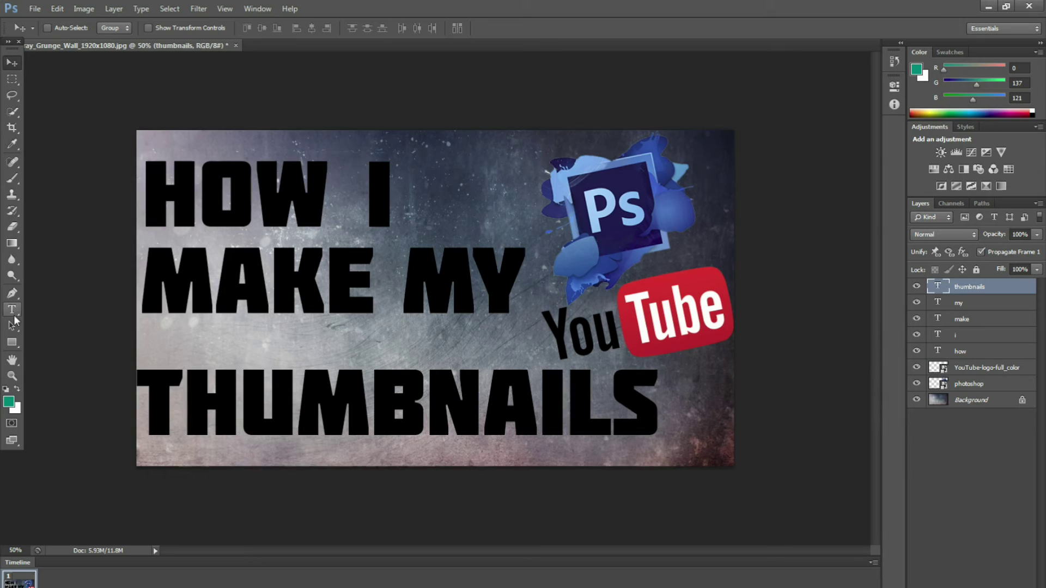
{"action": "left_click", "coordinate": [12, 310]}
{"action": "left_click", "coordinate": [12, 64]}
Step: Lower MAKE and MY together onto one line midway above THUMBNAILS, and shift the Photoshop logo slightly up and left
{"action": "left_click", "coordinate": [974, 321]}
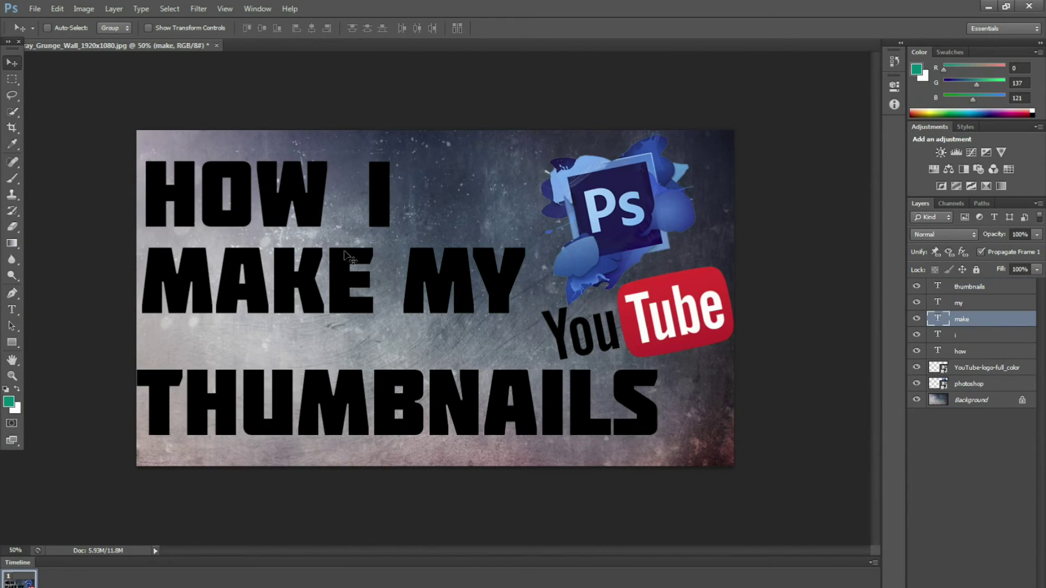
{"action": "left_click_drag", "start_coordinate": [244, 277], "coordinate": [246, 303]}
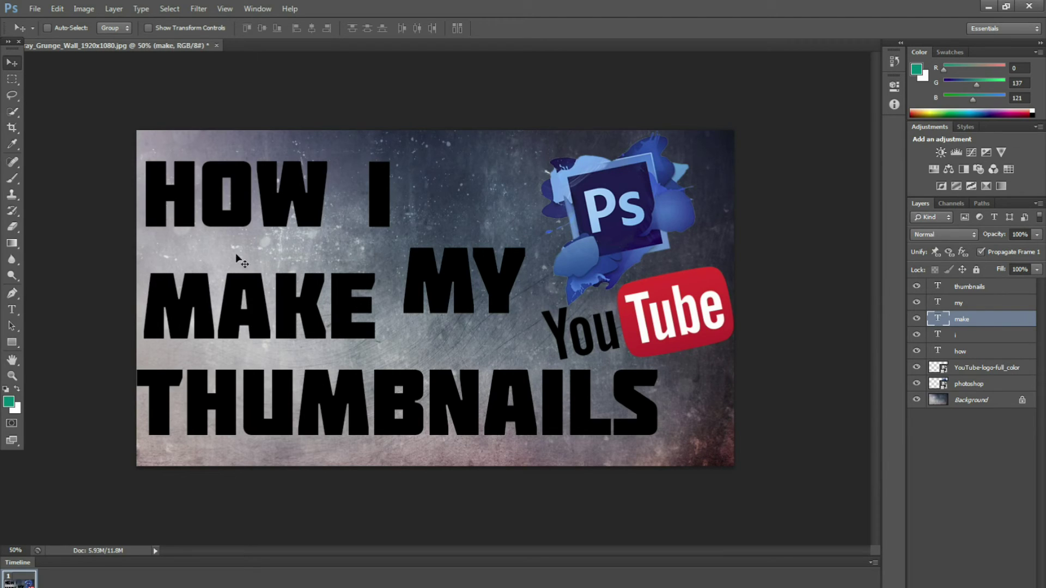
{"action": "left_click", "coordinate": [976, 303]}
{"action": "left_click_drag", "start_coordinate": [473, 273], "coordinate": [472, 295]}
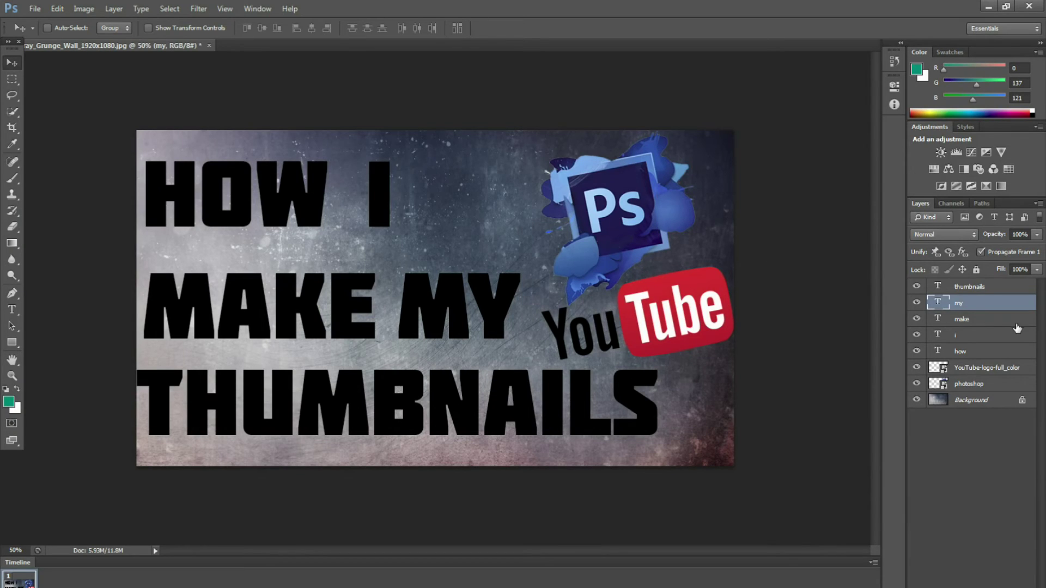
{"action": "left_click", "coordinate": [975, 384]}
{"action": "left_click_drag", "start_coordinate": [619, 242], "coordinate": [602, 235]}
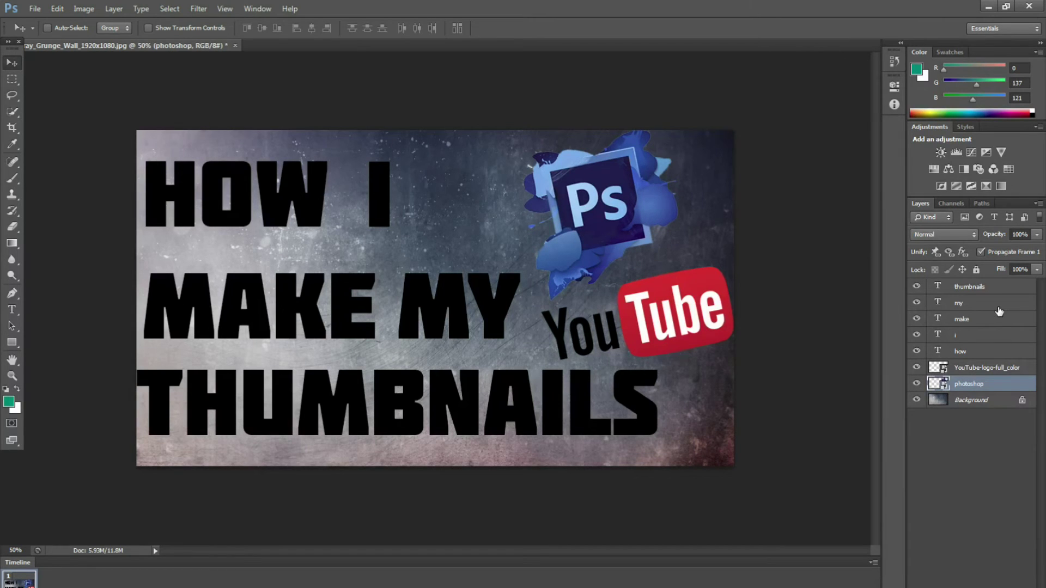
Step: Add a 21 px black outside Stroke to the HOW text layer through its blending options
{"action": "right_click", "coordinate": [964, 354]}
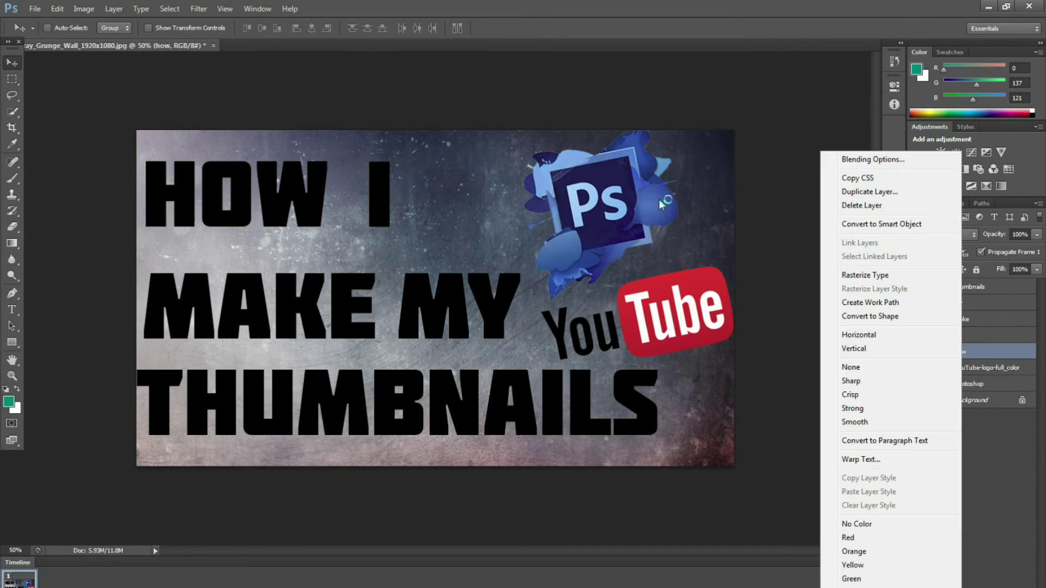
{"action": "left_click", "coordinate": [852, 158]}
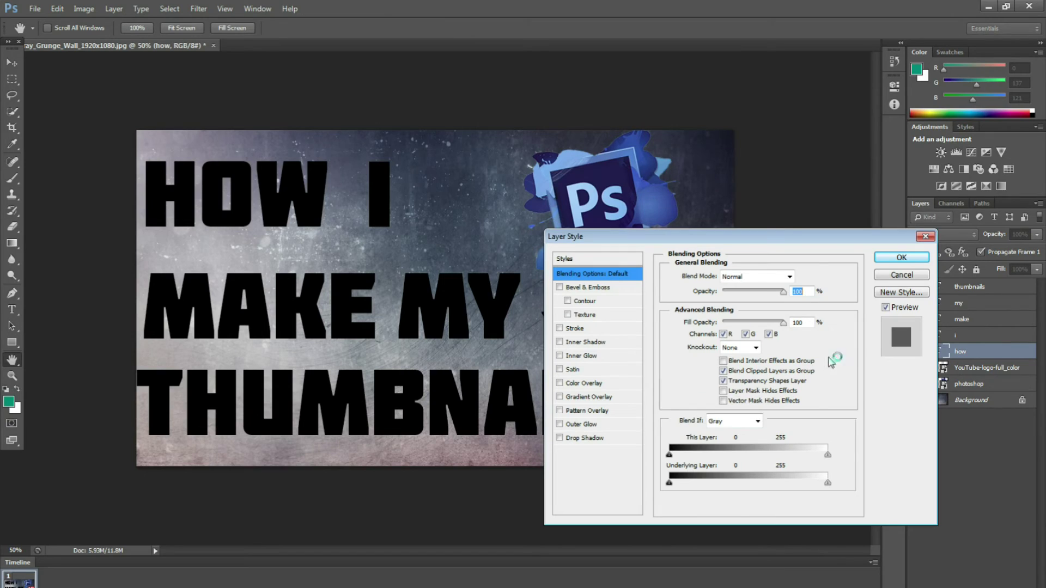
{"action": "left_click", "coordinate": [563, 329]}
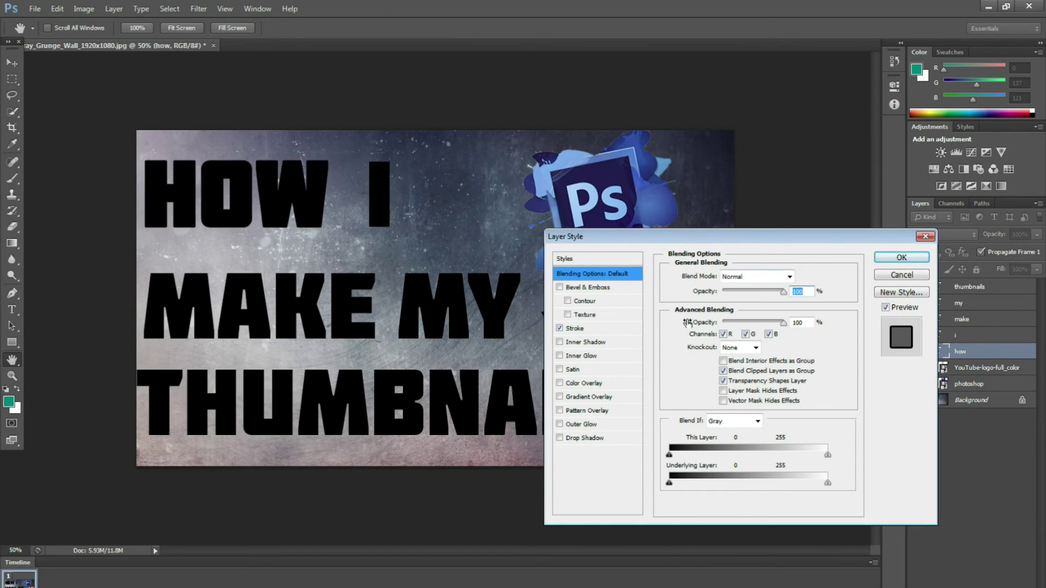
{"action": "left_click", "coordinate": [593, 329]}
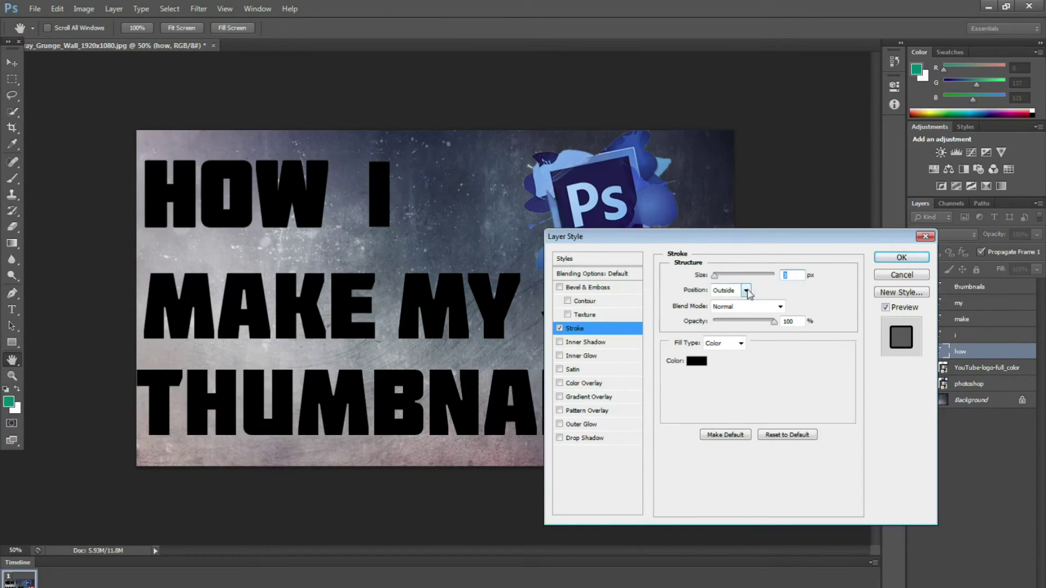
{"action": "type", "text": "21"}
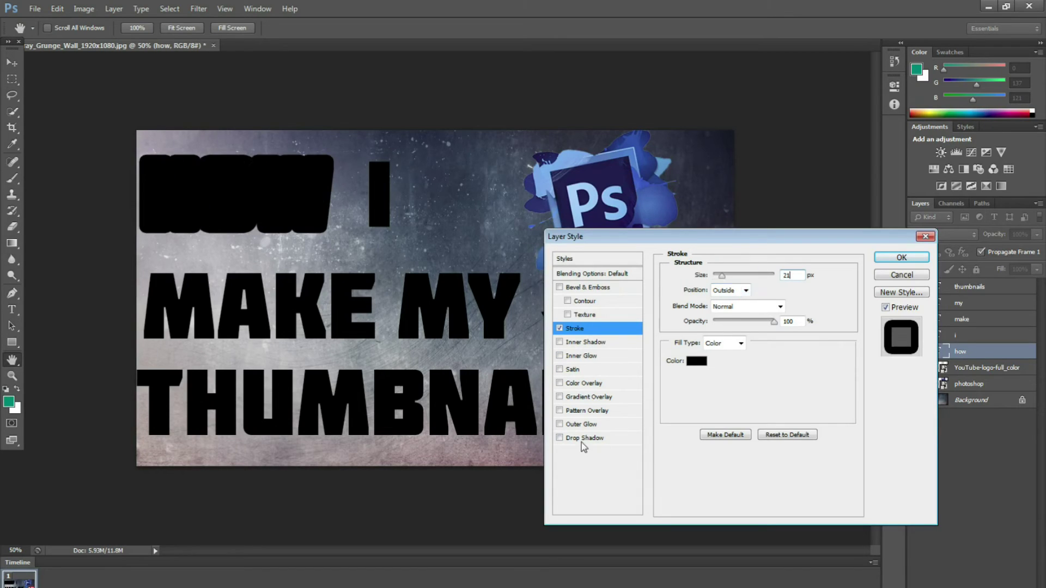
Step: Add a Drop Shadow and an orange-yellow-orange Gradient Overlay preset to the HOW layer, and apply the layer style
{"action": "left_click", "coordinate": [560, 438]}
{"action": "left_click", "coordinate": [597, 397]}
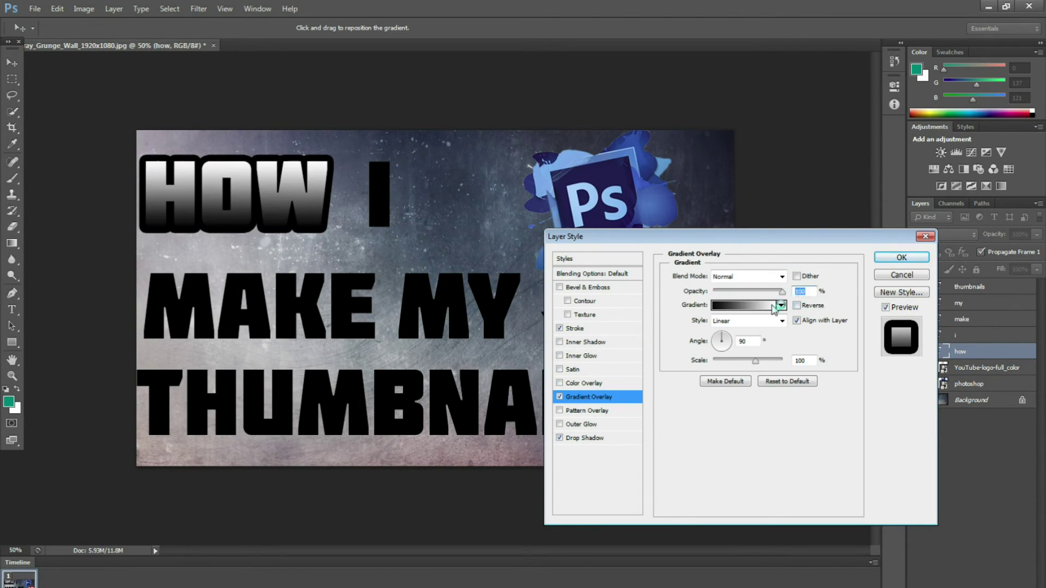
{"action": "left_click", "coordinate": [779, 306]}
{"action": "left_click", "coordinate": [750, 229]}
{"action": "left_click", "coordinate": [813, 213]}
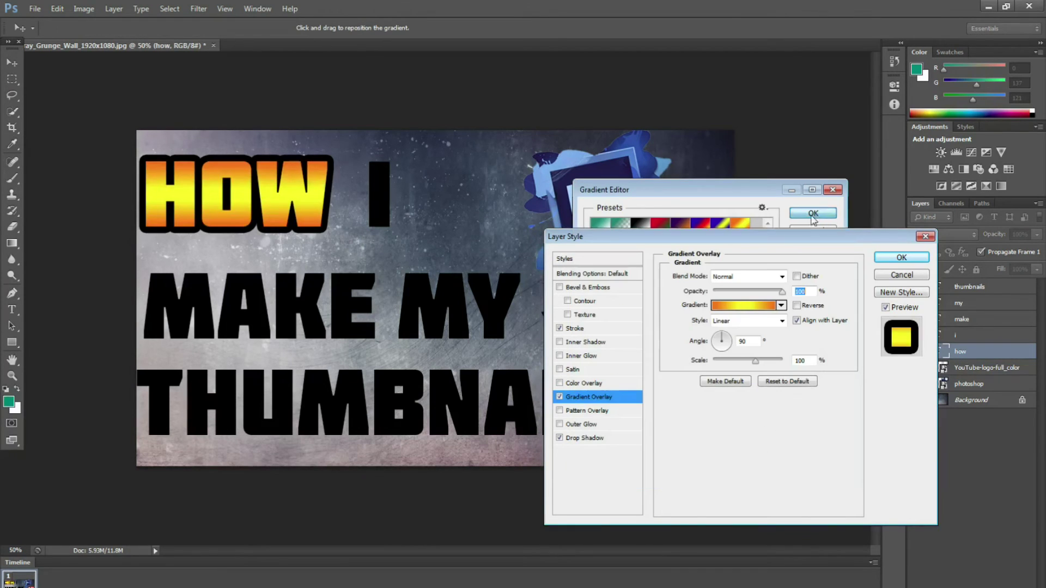
{"action": "left_click", "coordinate": [899, 261]}
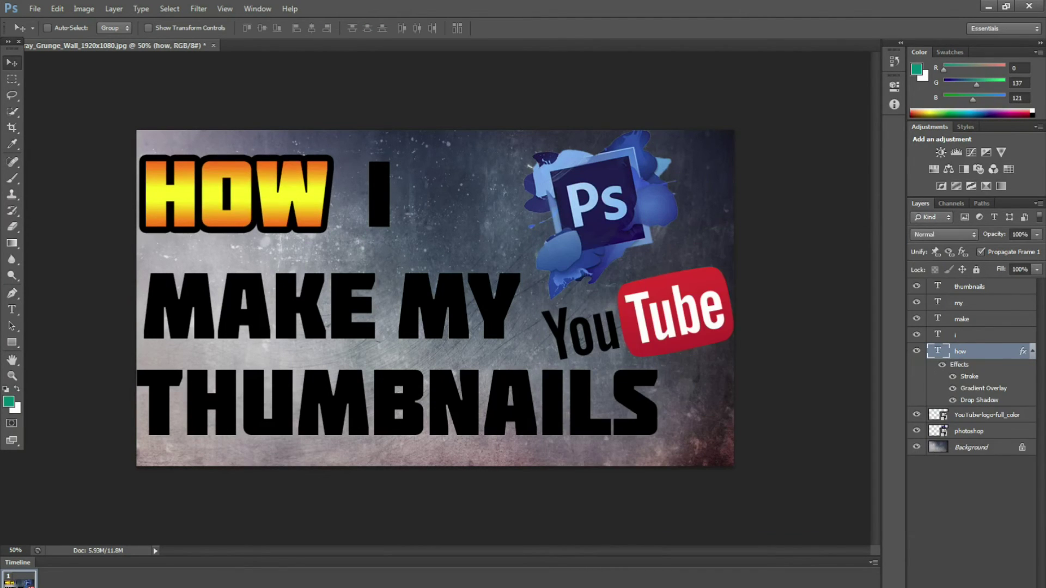
Step: Add a 21 px black outside Stroke to the I text layer through its blending options
{"action": "left_click", "coordinate": [972, 335]}
{"action": "right_click", "coordinate": [966, 340]}
{"action": "left_click", "coordinate": [878, 159]}
{"action": "left_click", "coordinate": [572, 329]}
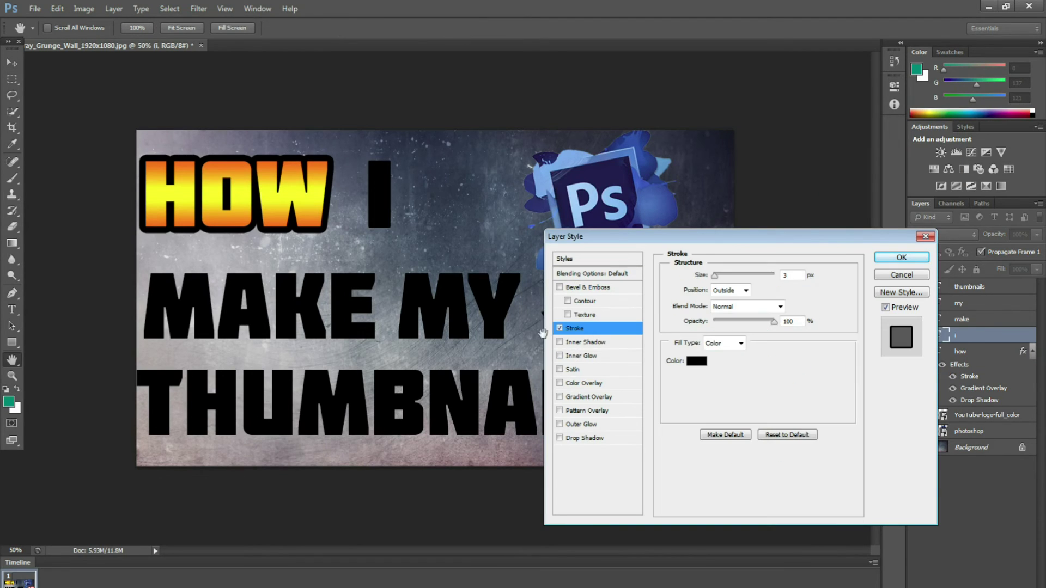
{"action": "double_click", "coordinate": [793, 275]}
{"action": "type", "text": "21"}
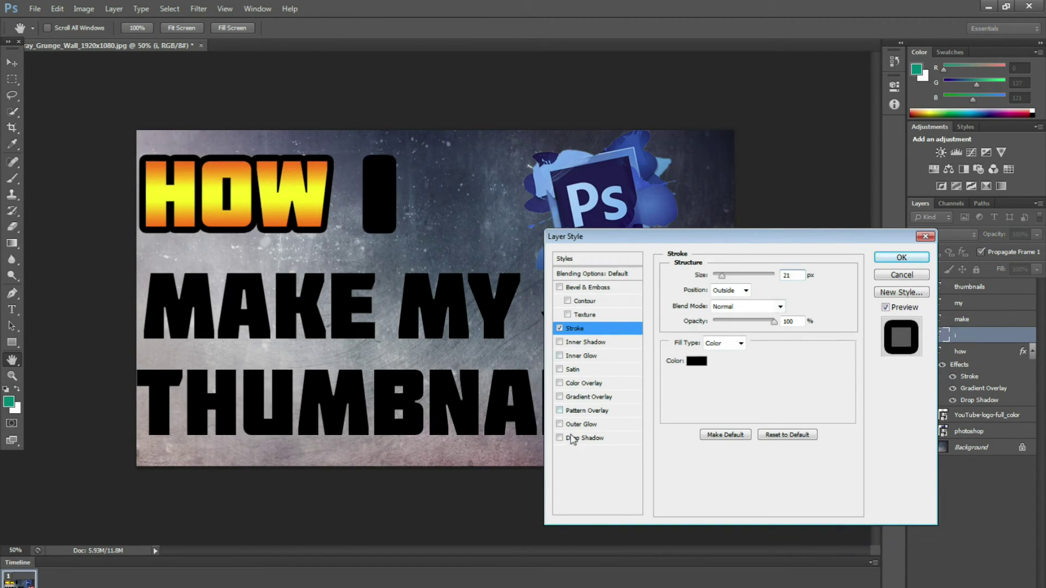
Step: Add a Drop Shadow and an Orange, Yellow, Orange Gradient Overlay to the I layer, and apply the layer style
{"action": "left_click", "coordinate": [574, 439]}
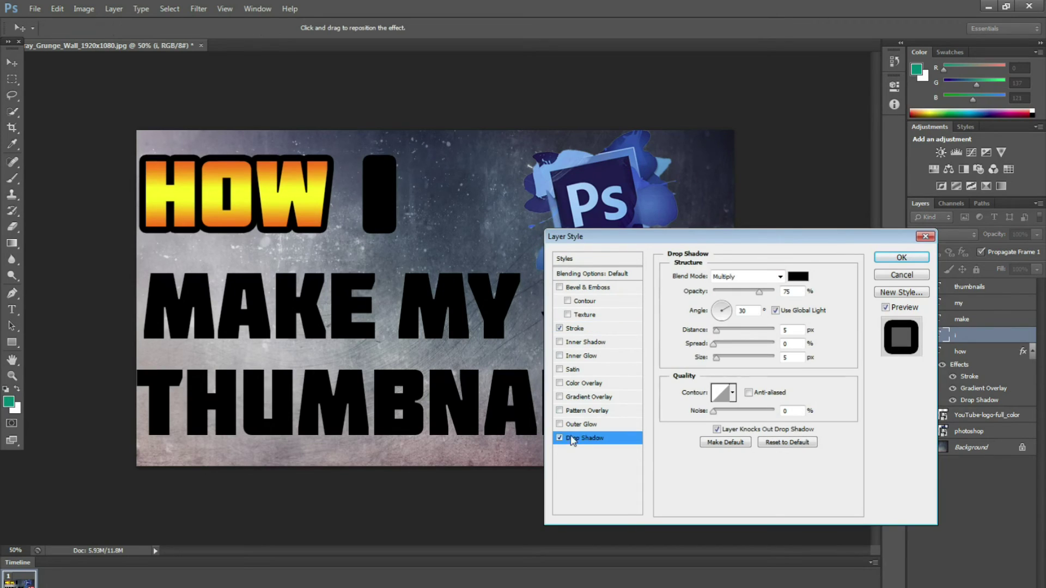
{"action": "left_click", "coordinate": [588, 397]}
{"action": "left_click", "coordinate": [741, 307]}
{"action": "left_click", "coordinate": [740, 228]}
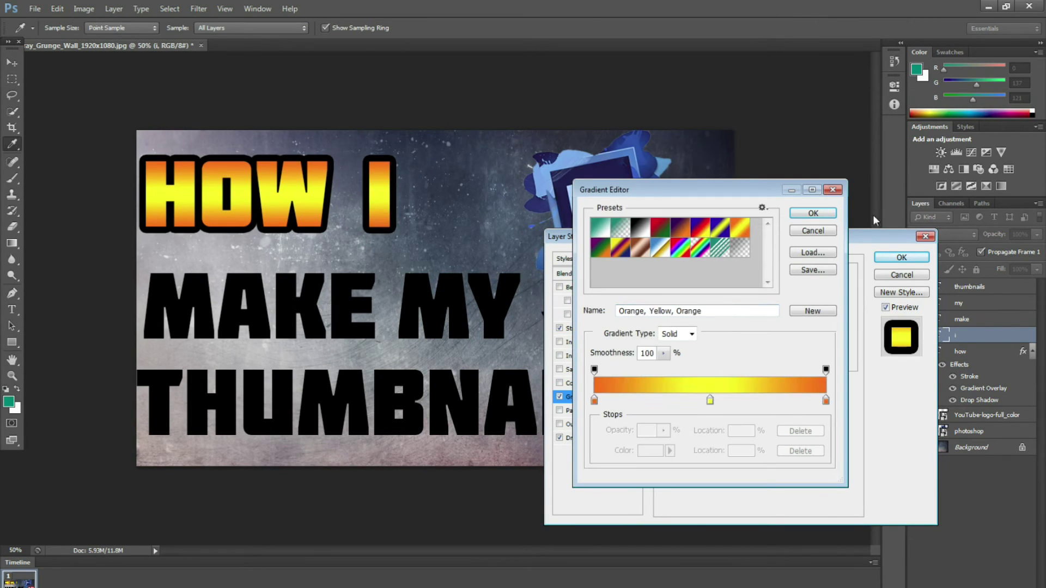
{"action": "left_click", "coordinate": [813, 213]}
{"action": "left_click", "coordinate": [902, 257]}
Step: Enable Stroke, Drop Shadow and Gradient Overlay effects on the MAKE text layer through its blending options
{"action": "left_click", "coordinate": [956, 319]}
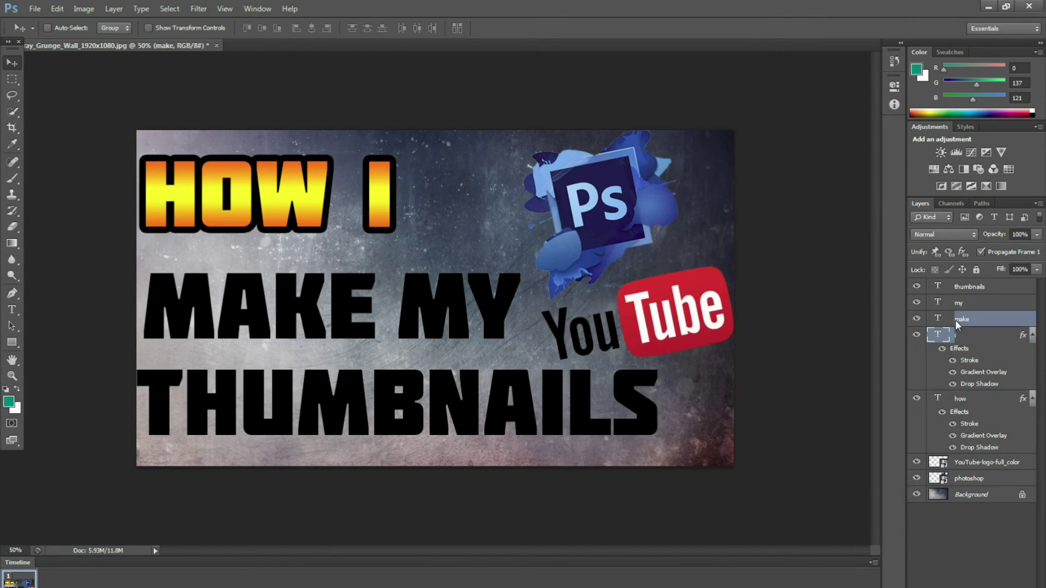
{"action": "right_click", "coordinate": [956, 319]}
{"action": "left_click", "coordinate": [850, 155]}
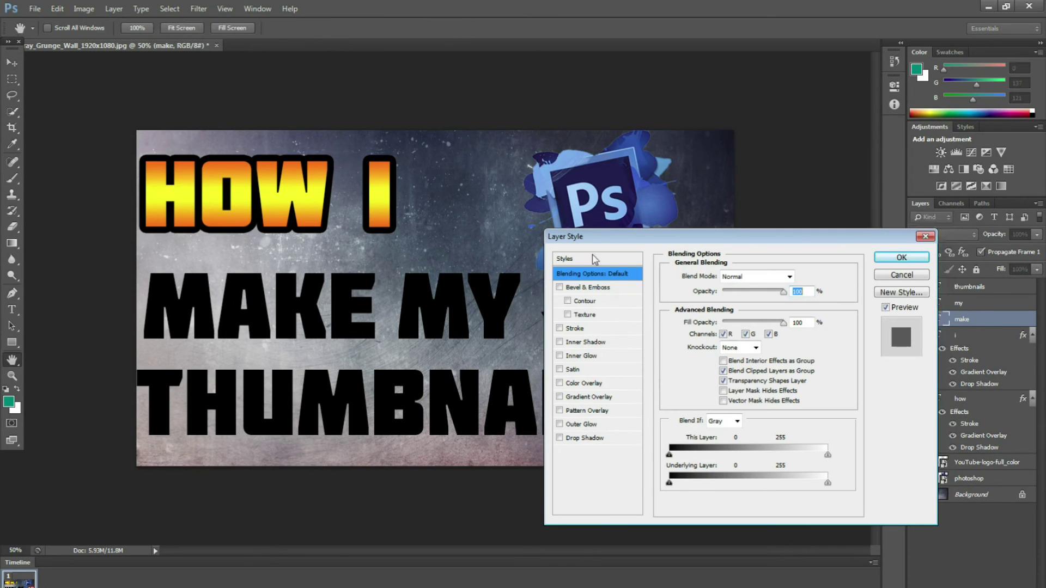
{"action": "left_click", "coordinate": [559, 329]}
{"action": "left_click", "coordinate": [599, 439]}
{"action": "left_click", "coordinate": [596, 398]}
Step: Set the MAKE layer's Gradient Overlay to the Orange, Yellow, Orange preset at 100% opacity
{"action": "left_click", "coordinate": [744, 305]}
{"action": "left_click", "coordinate": [813, 212]}
{"action": "left_click_drag", "start_coordinate": [783, 292], "coordinate": [772, 294]}
{"action": "type", "text": "100"}
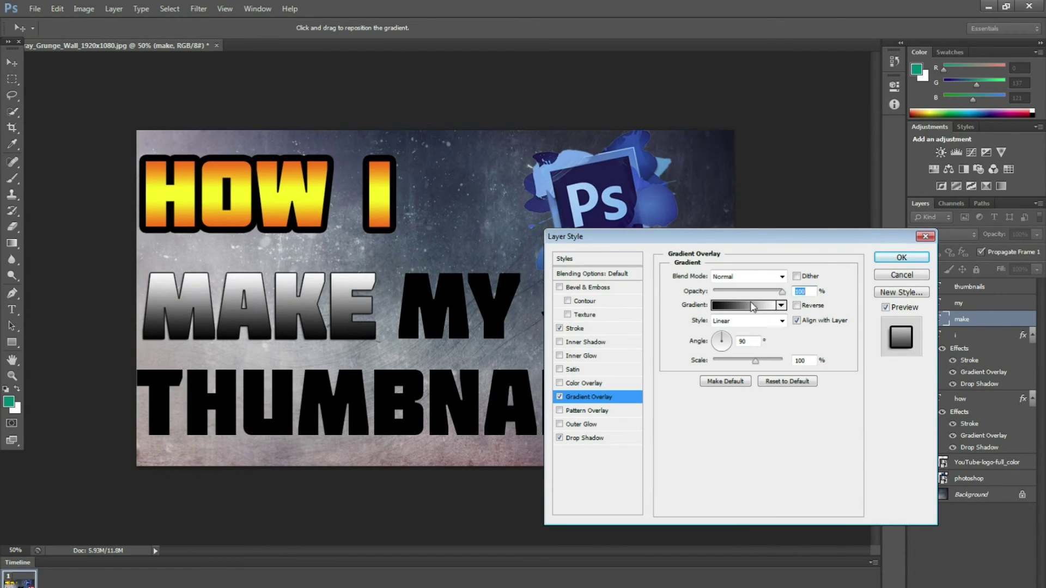
{"action": "left_click", "coordinate": [751, 305]}
{"action": "left_click", "coordinate": [782, 226]}
{"action": "left_click", "coordinate": [812, 215]}
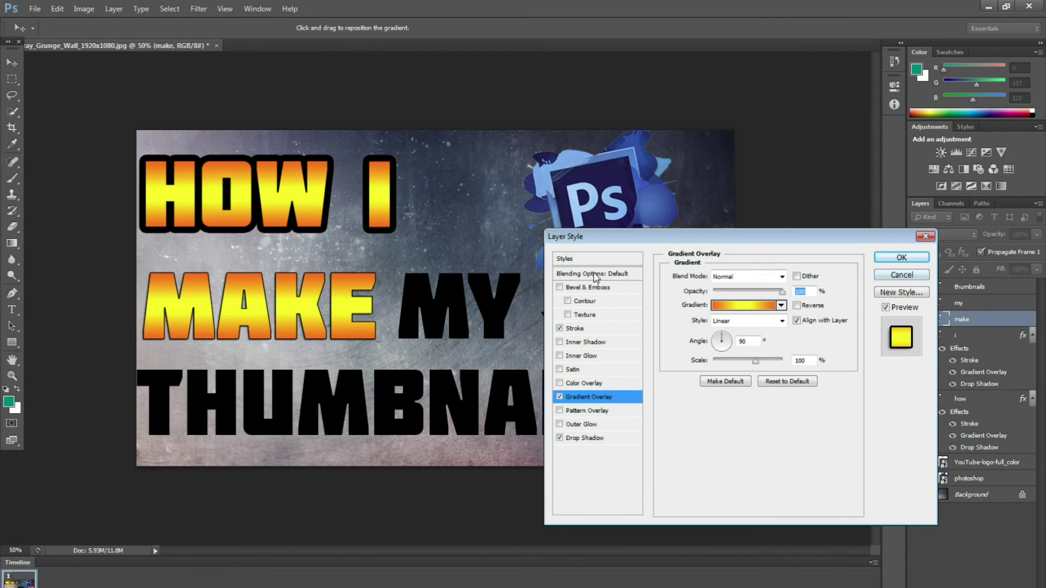
Step: Thicken the MAKE layer's black outside Stroke to match HOW and I, and apply the layer style
{"action": "left_click", "coordinate": [586, 329]}
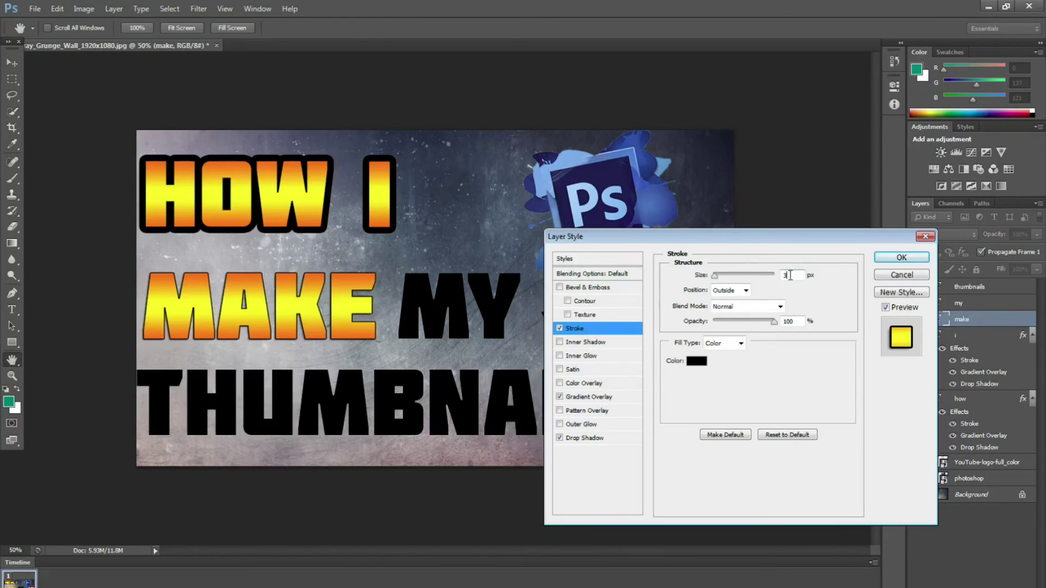
{"action": "type", "text": "0"}
{"action": "left_click", "coordinate": [902, 257]}
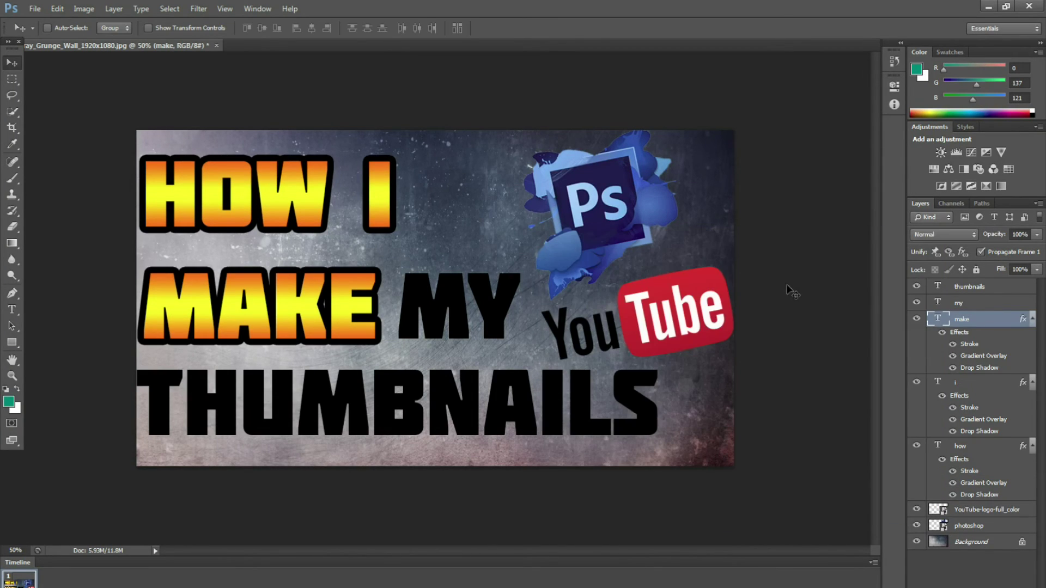
Step: Add a 21 px black outside Stroke to the MY text layer through its blending options
{"action": "right_click", "coordinate": [966, 304]}
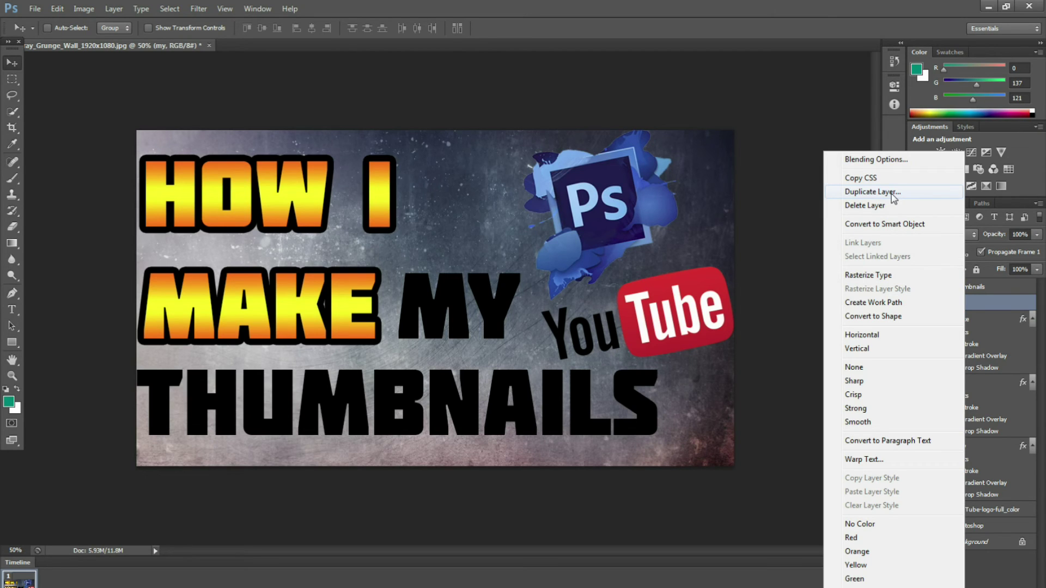
{"action": "left_click", "coordinate": [884, 159]}
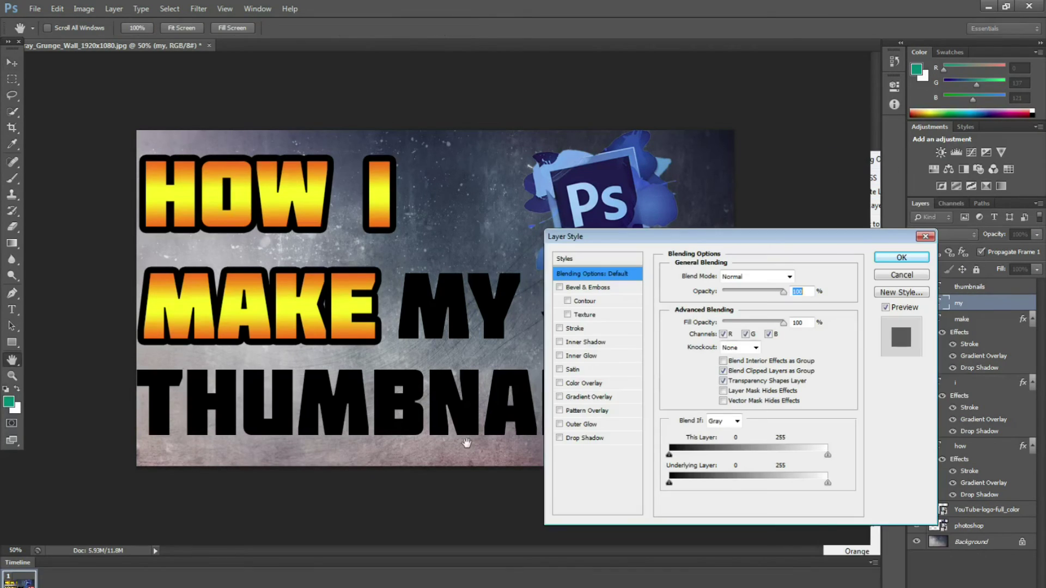
{"action": "left_click", "coordinate": [574, 328]}
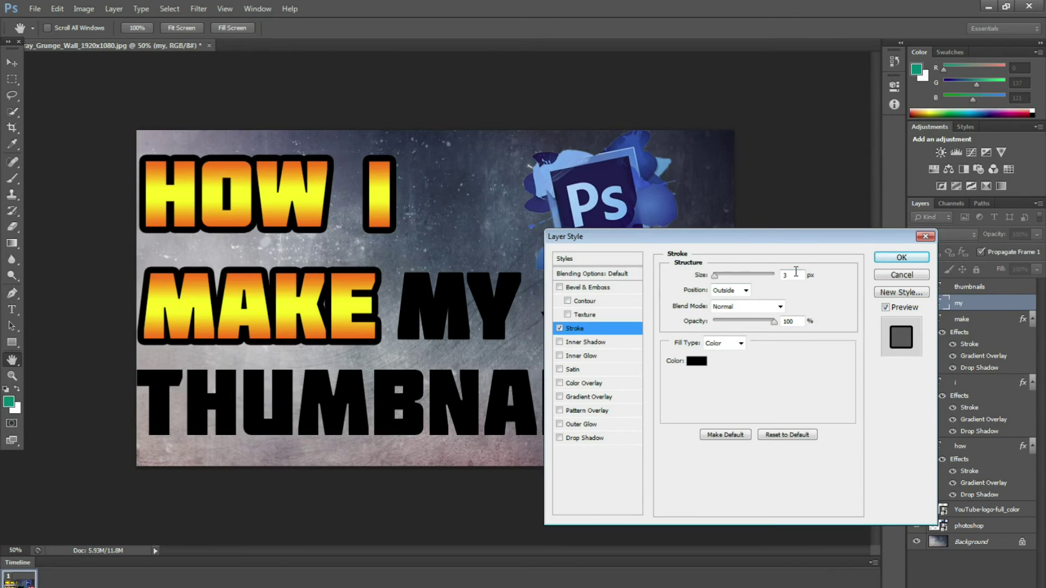
{"action": "type", "text": "21"}
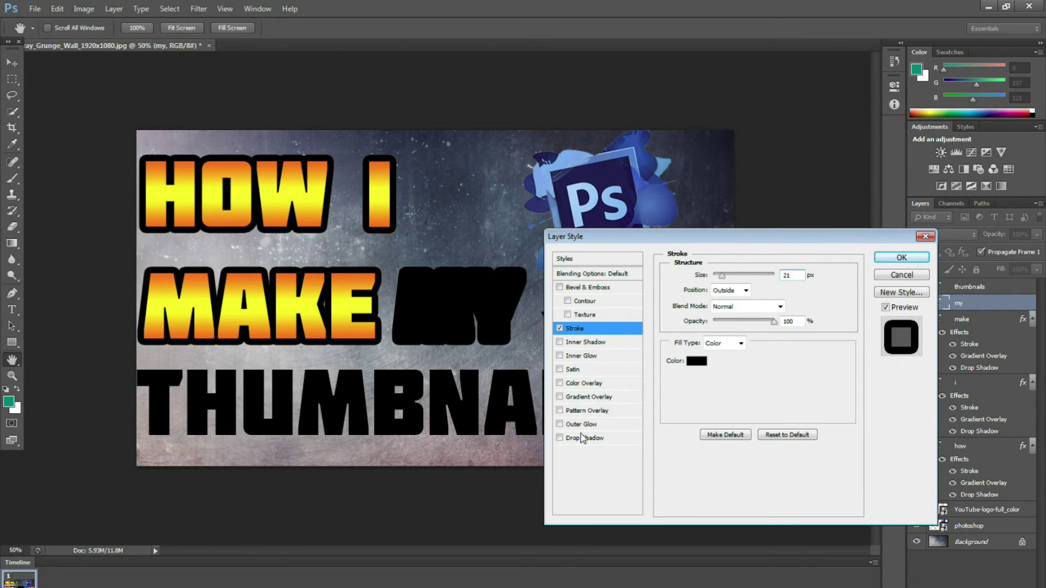
Step: Add a Drop Shadow and an Orange, Yellow, Orange Gradient Overlay to the MY layer, and apply the layer style
{"action": "left_click", "coordinate": [582, 439]}
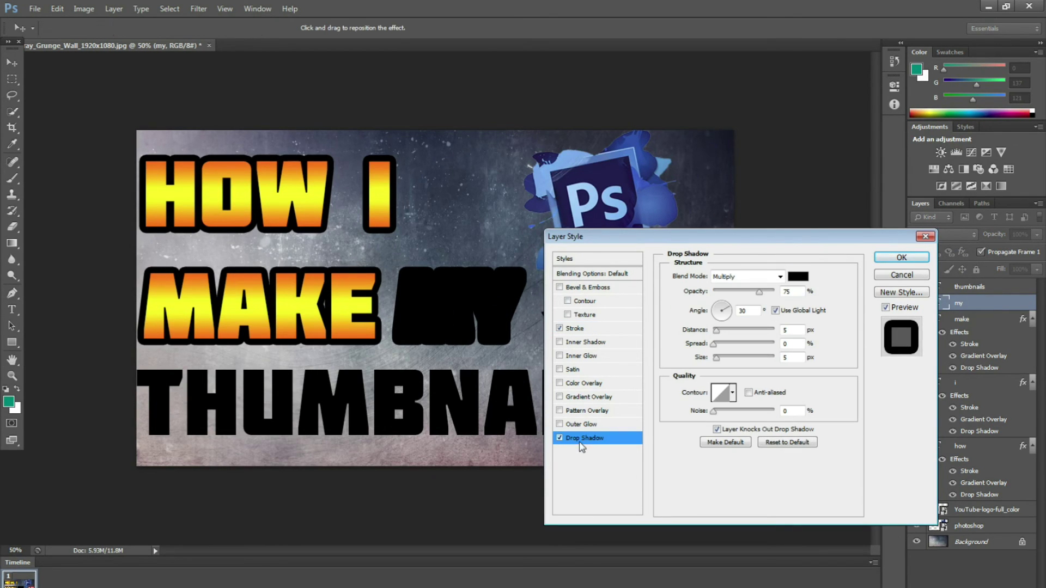
{"action": "left_click", "coordinate": [586, 397]}
{"action": "left_click", "coordinate": [755, 308]}
{"action": "left_click", "coordinate": [740, 231]}
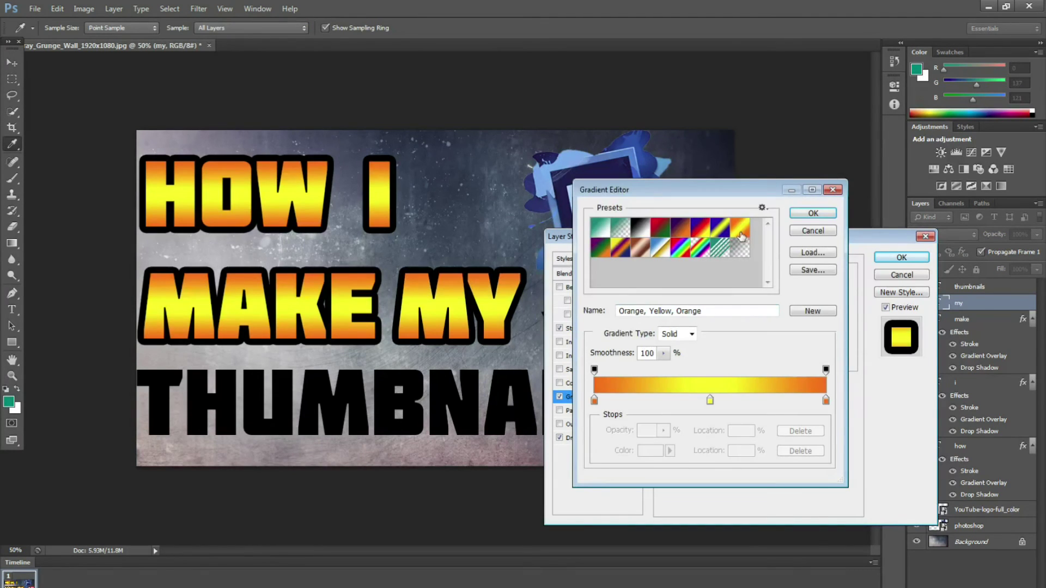
{"action": "left_click", "coordinate": [813, 213]}
{"action": "left_click", "coordinate": [902, 259]}
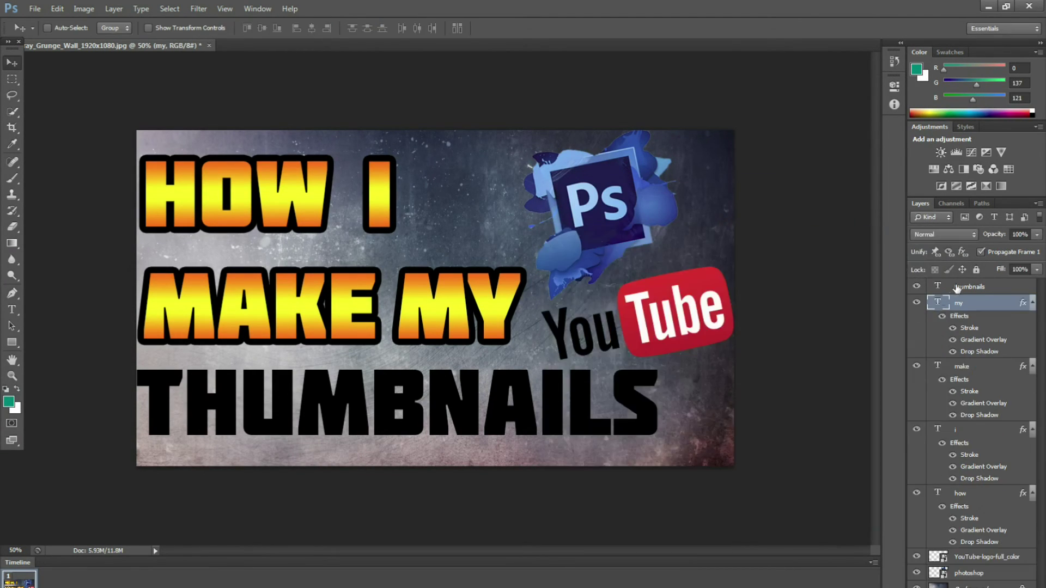
Step: Add a 21 px black outside Stroke to the THUMBNAILS text layer through its blending options
{"action": "right_click", "coordinate": [966, 285]}
{"action": "left_click", "coordinate": [864, 159]}
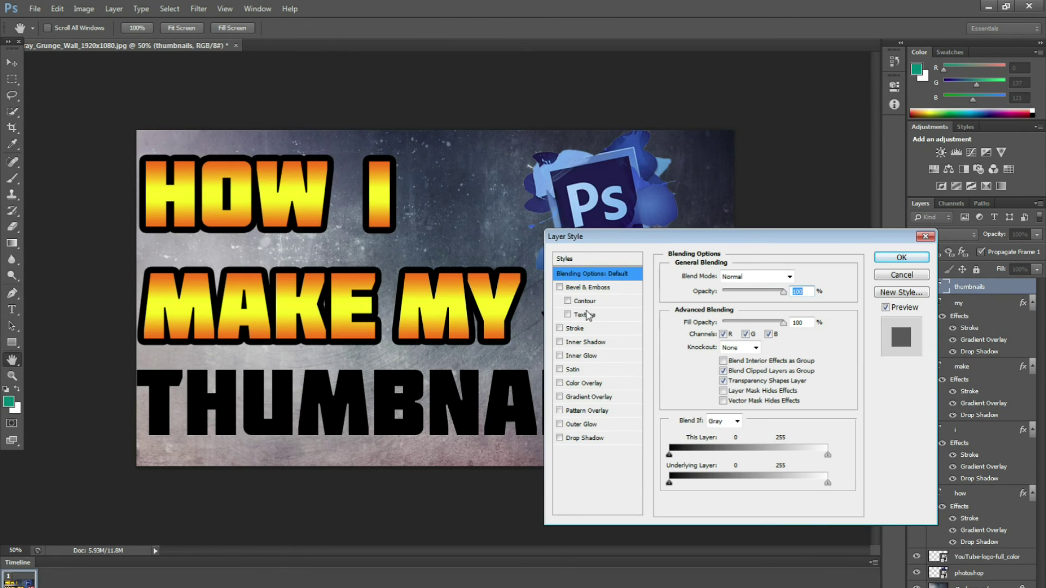
{"action": "left_click", "coordinate": [585, 330]}
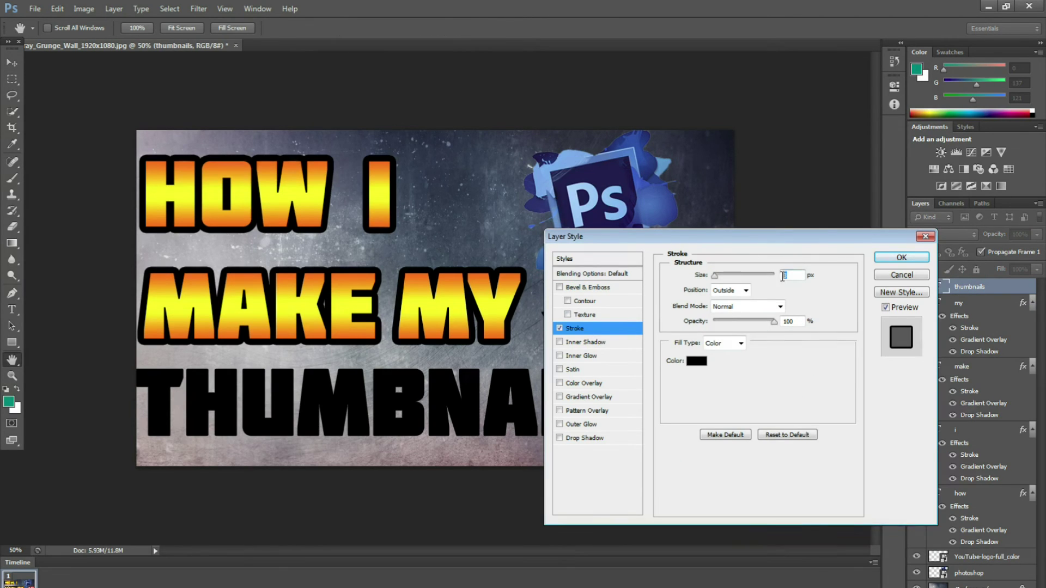
{"action": "type", "text": "21"}
Step: Add a Drop Shadow and an Orange, Yellow, Orange Gradient Overlay to the THUMBNAILS layer, and apply the layer style
{"action": "left_click", "coordinate": [584, 438]}
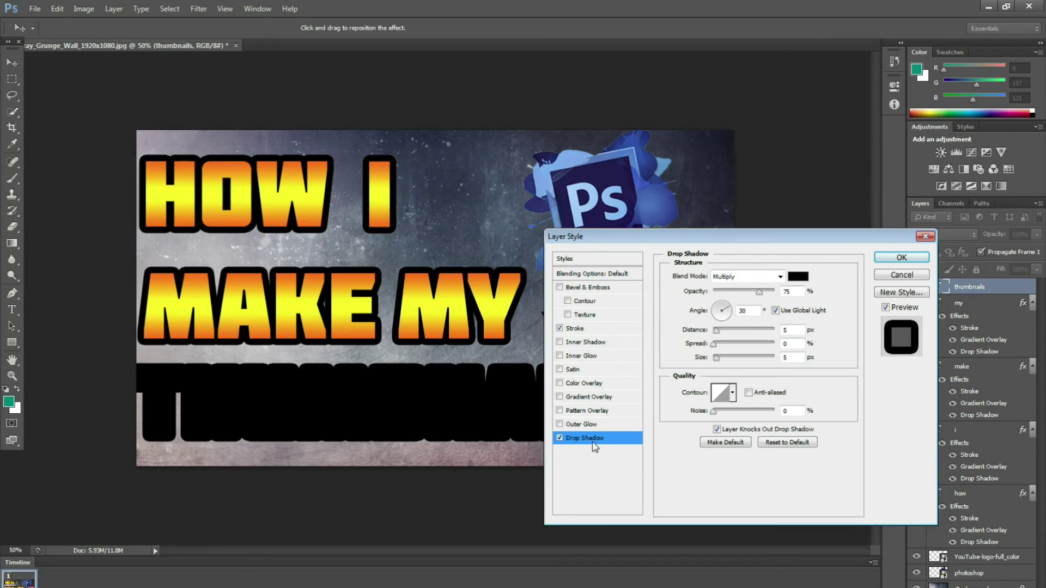
{"action": "left_click", "coordinate": [596, 396]}
{"action": "left_click", "coordinate": [735, 306]}
{"action": "left_click", "coordinate": [740, 229]}
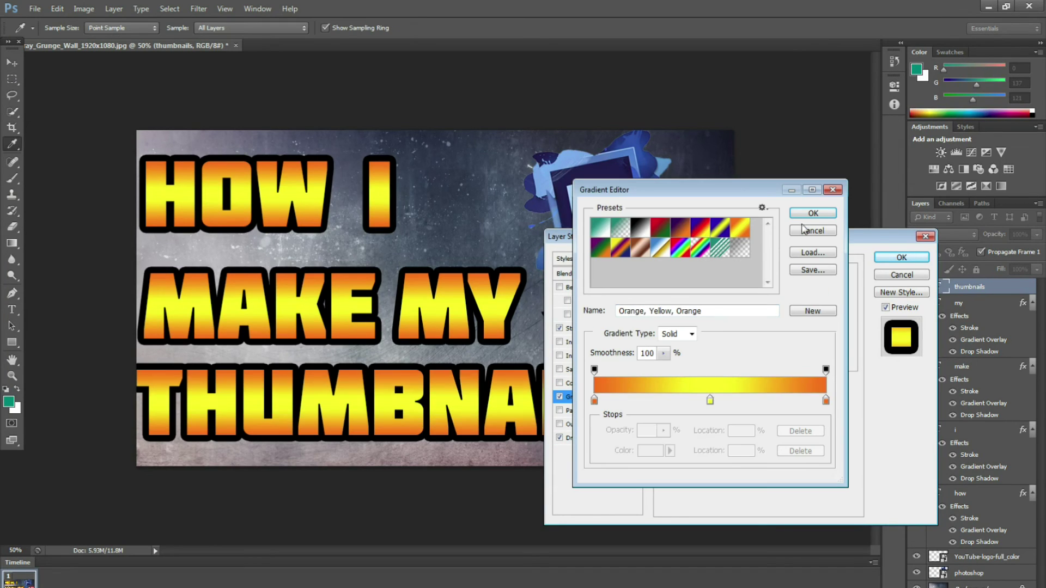
{"action": "left_click", "coordinate": [814, 214]}
{"action": "left_click", "coordinate": [902, 257]}
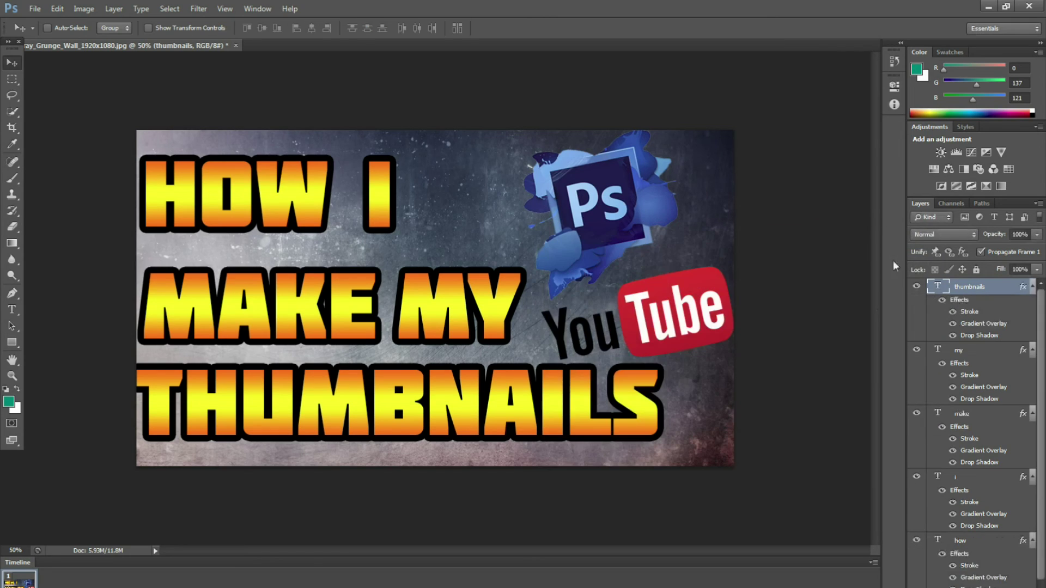
Step: Start saving the thumbnail as a new file named TNTut in JPEG format
{"action": "left_click", "coordinate": [37, 8]}
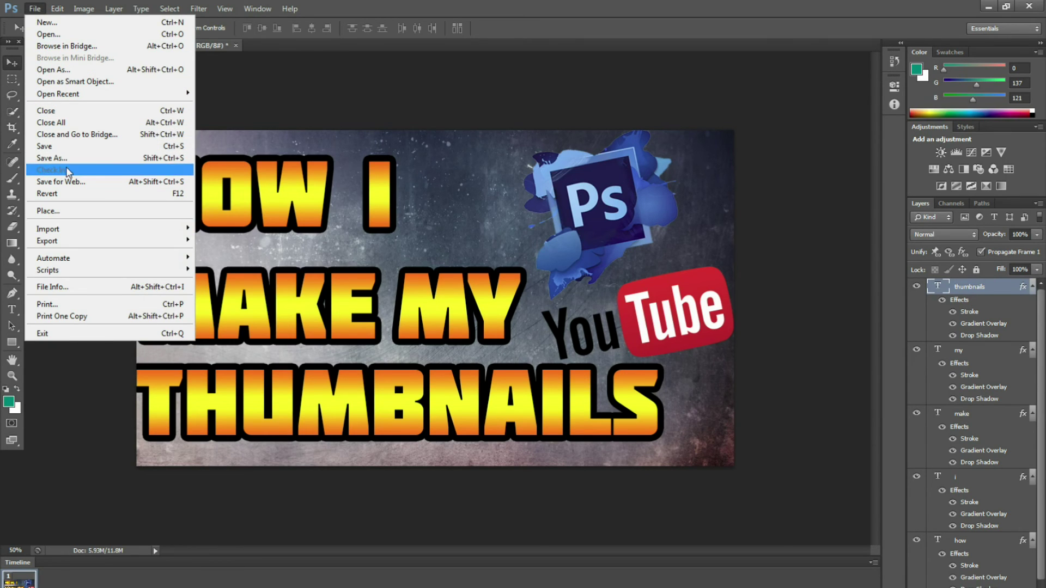
{"action": "left_click", "coordinate": [53, 158]}
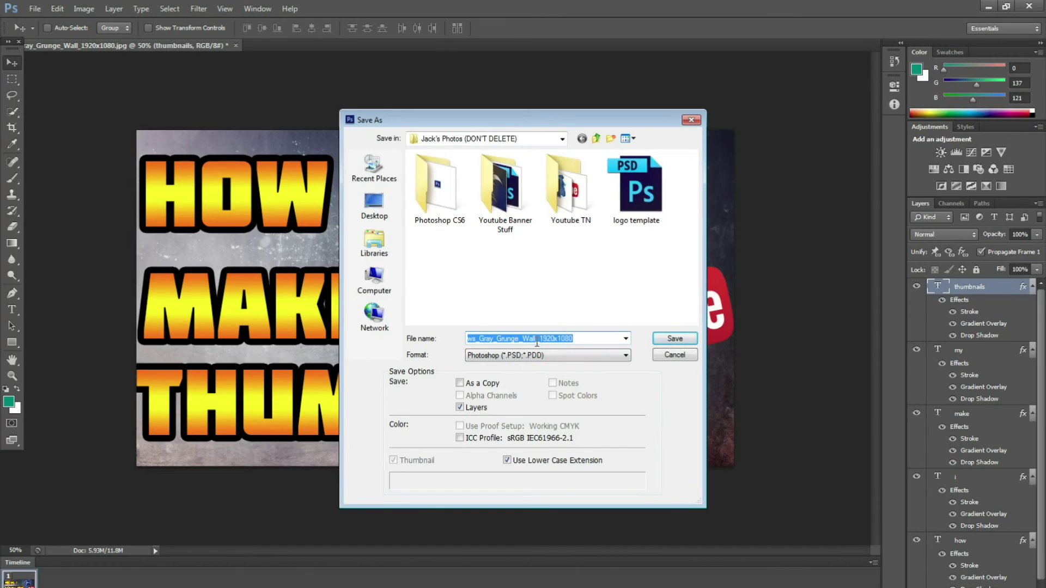
{"action": "type", "text": "NTut"}
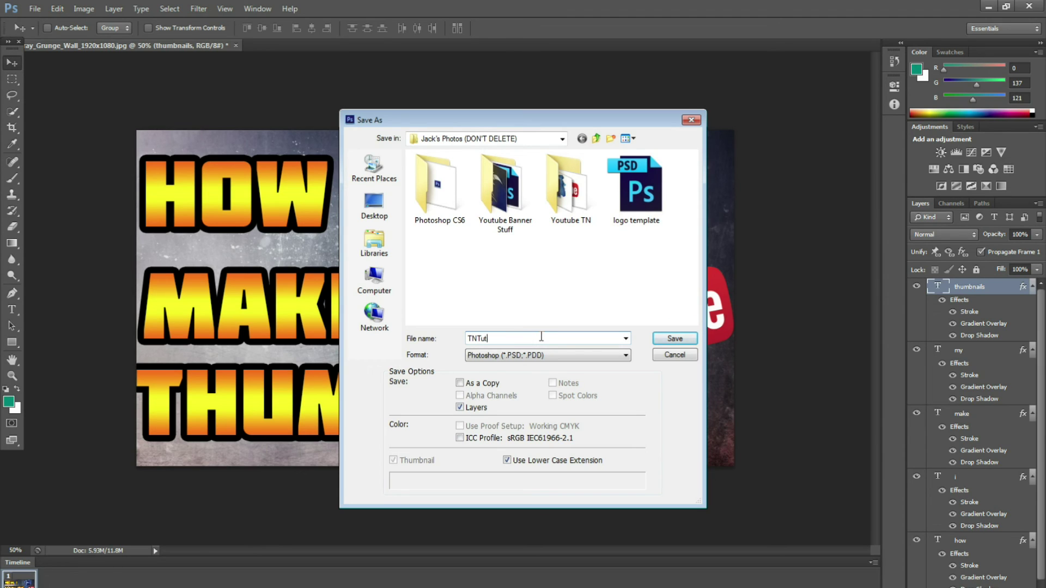
{"action": "left_click", "coordinate": [517, 356]}
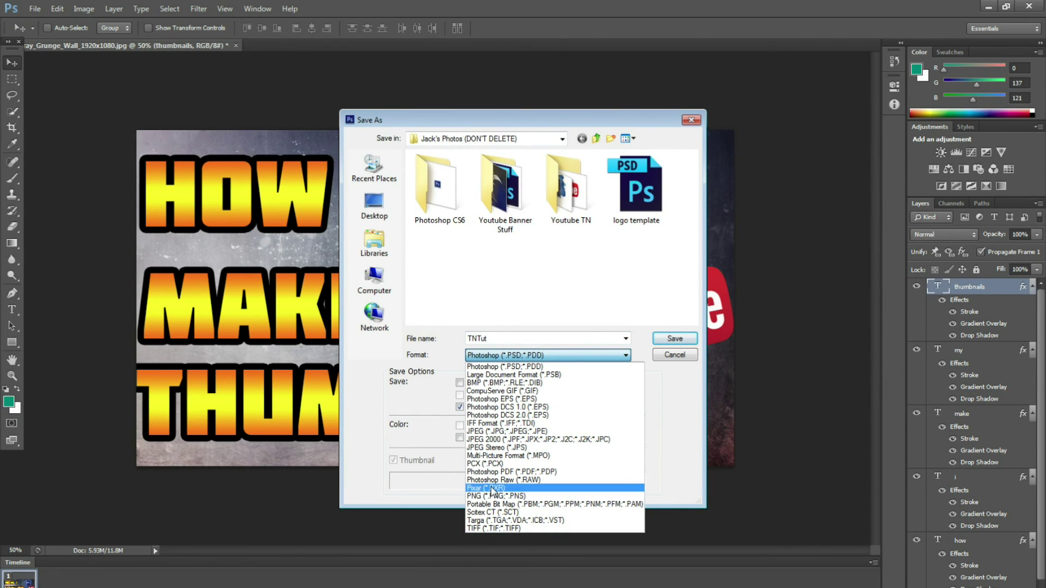
{"action": "left_click", "coordinate": [507, 431]}
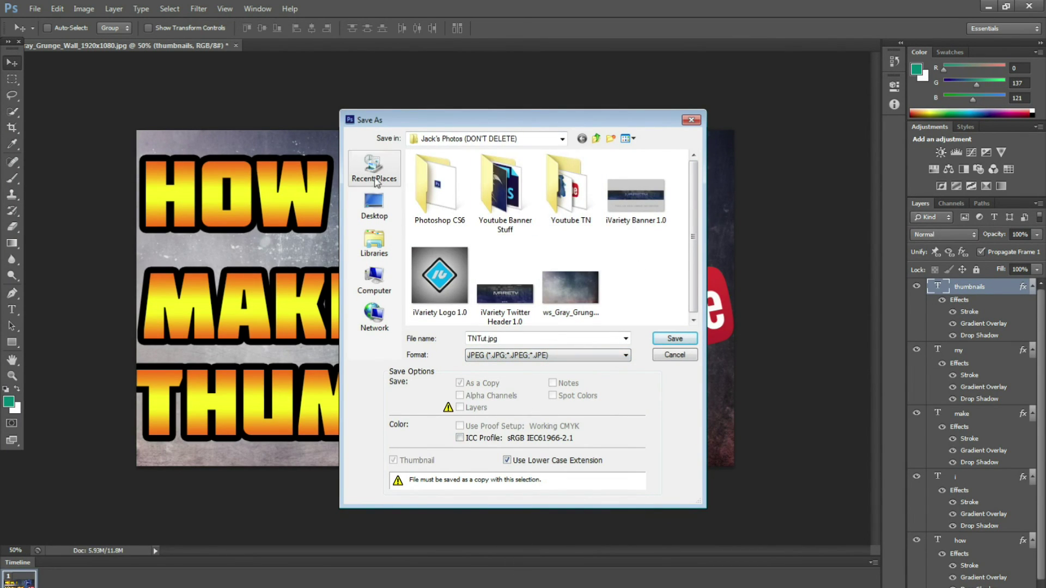
Step: Save the JPEG to the Desktop at quality 12 (Maximum) with the Baseline ("Standard") format option
{"action": "left_click", "coordinate": [374, 207]}
{"action": "left_click", "coordinate": [662, 339]}
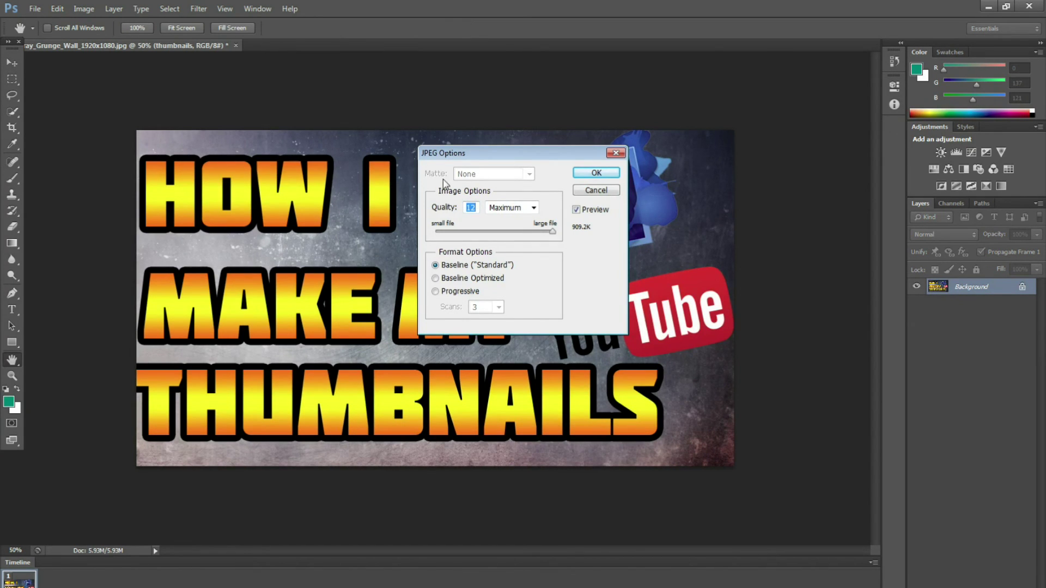
{"action": "left_click_drag", "start_coordinate": [553, 232], "coordinate": [611, 249]}
{"action": "left_click", "coordinate": [599, 170]}
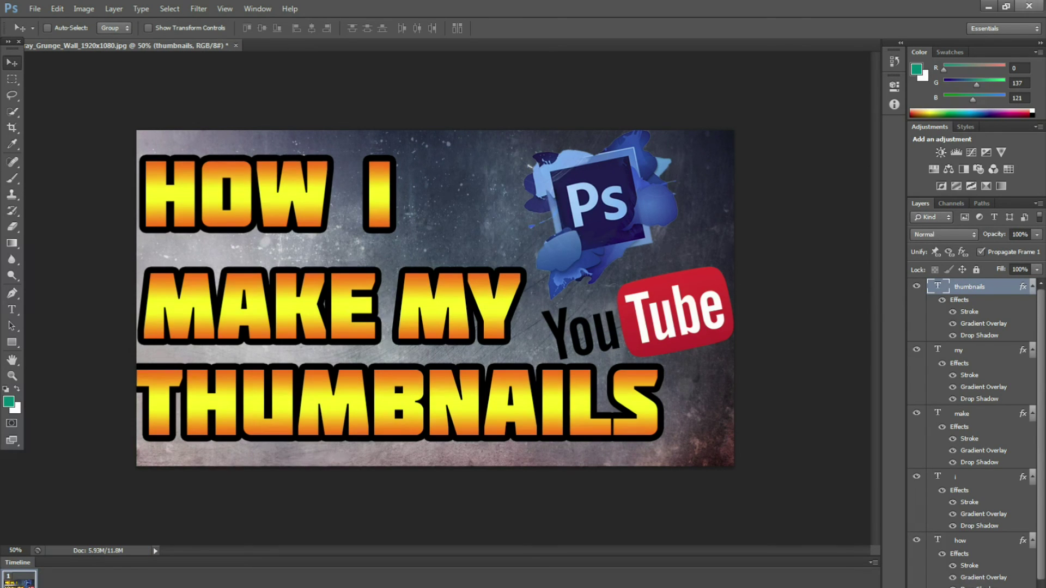
Step: Leave Photoshop, minimize the browser window, and open the TNTut image from the desktop to view it
{"action": "left_click", "coordinate": [1029, 6]}
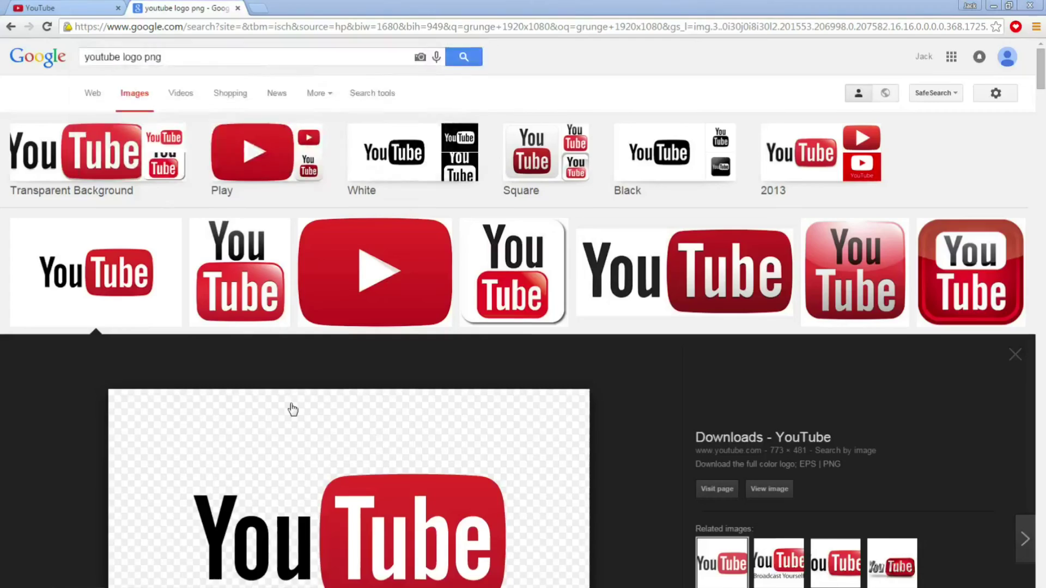
{"action": "scroll", "coordinate": [292, 409], "scroll_direction": "down", "scroll_amount": 4}
{"action": "left_click", "coordinate": [993, 6]}
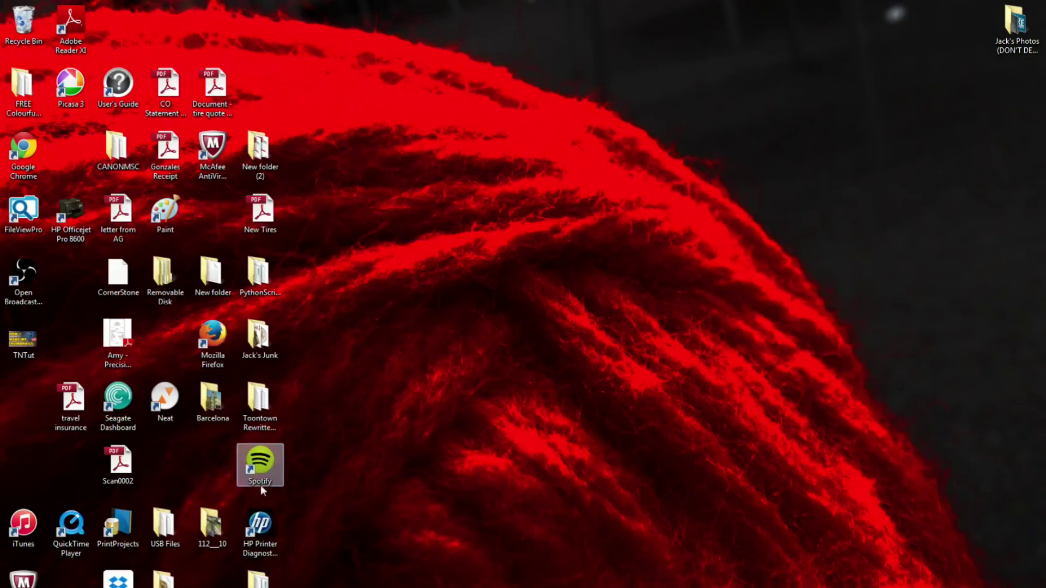
{"action": "left_click_drag", "start_coordinate": [11, 339], "coordinate": [643, 155]}
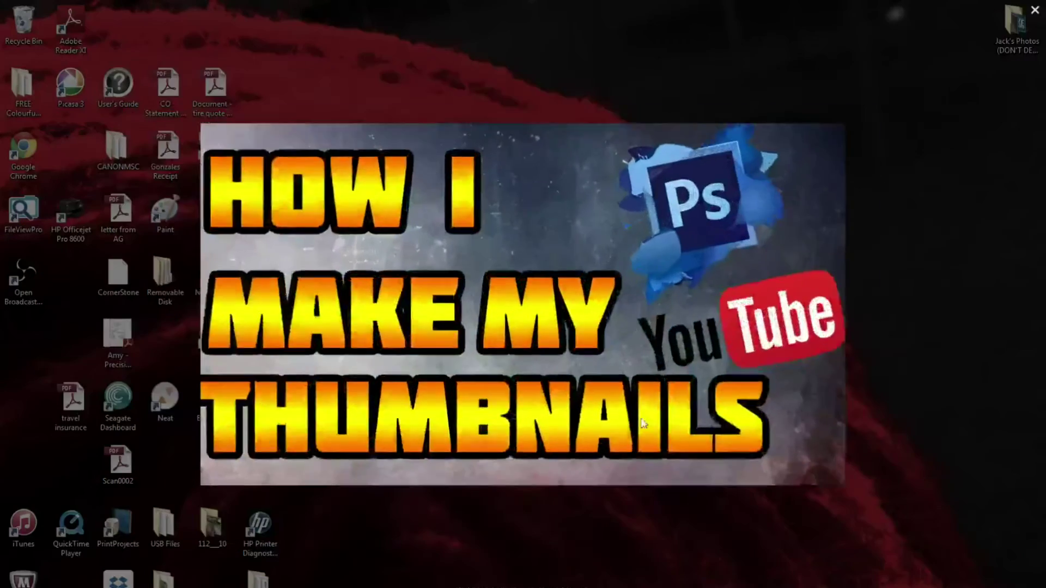